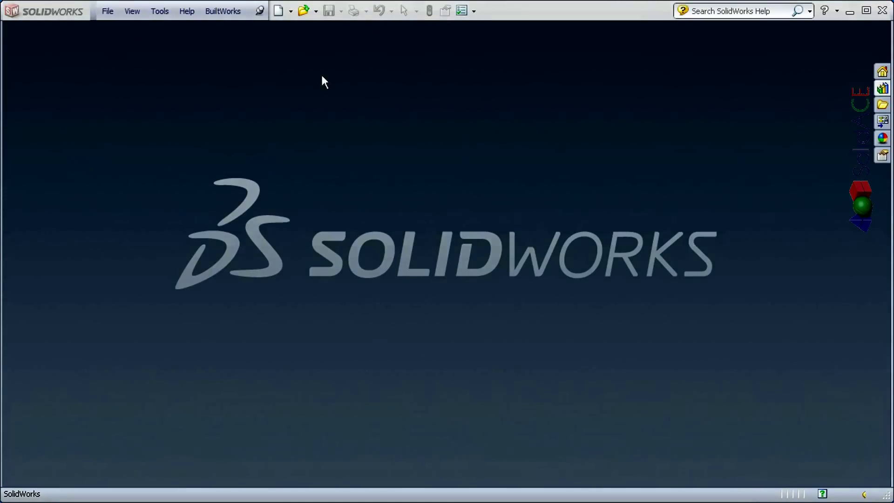
Open the recent Part1.SLDPRT steel frame model and orbit it to a new angle.
{"action": "left_click", "coordinate": [315, 12]}
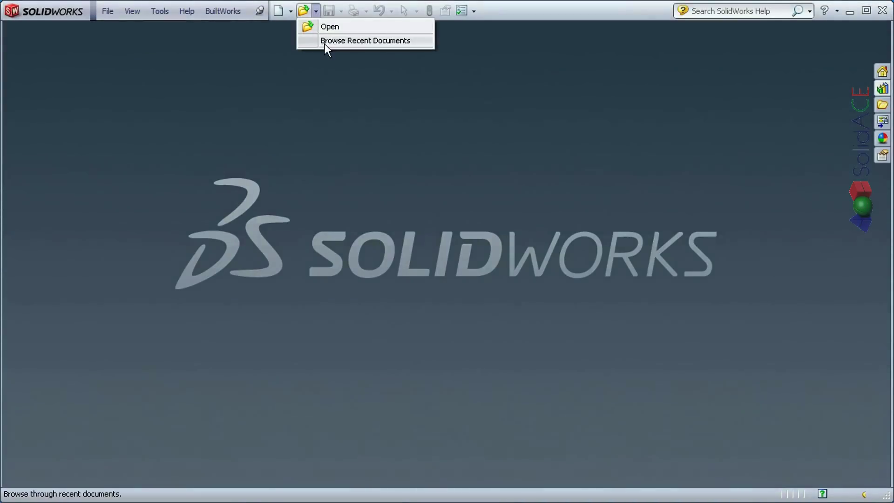
{"action": "left_click", "coordinate": [325, 44]}
{"action": "left_click", "coordinate": [177, 176]}
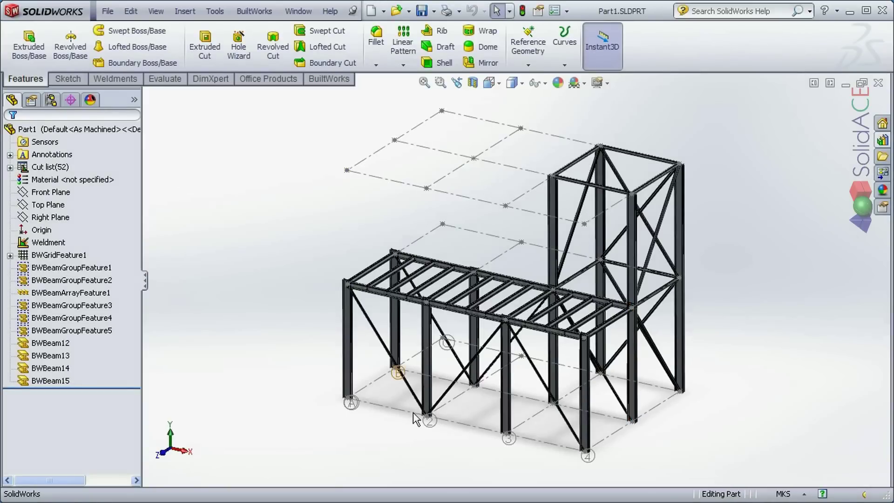
{"action": "middle_click_drag", "start_coordinate": [413, 412], "coordinate": [511, 419]}
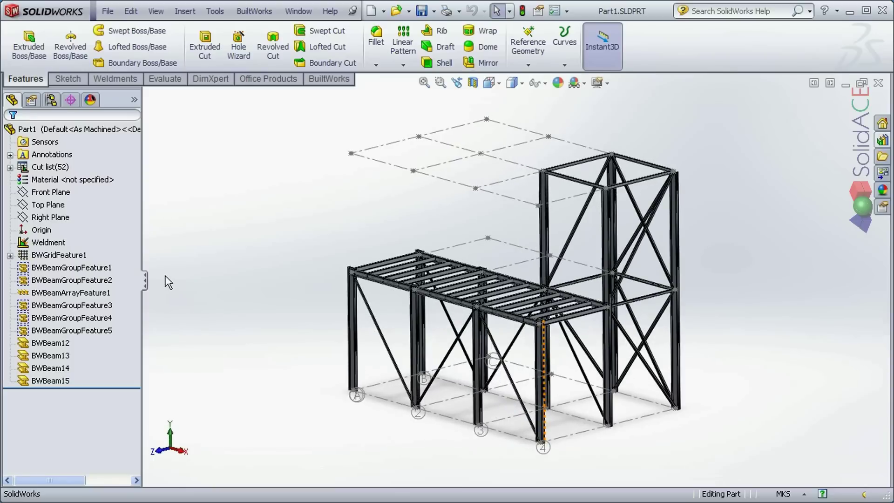
Highlight each of the five beam groups in the tree in turn, then clear the highlight.
{"action": "left_click", "coordinate": [101, 269]}
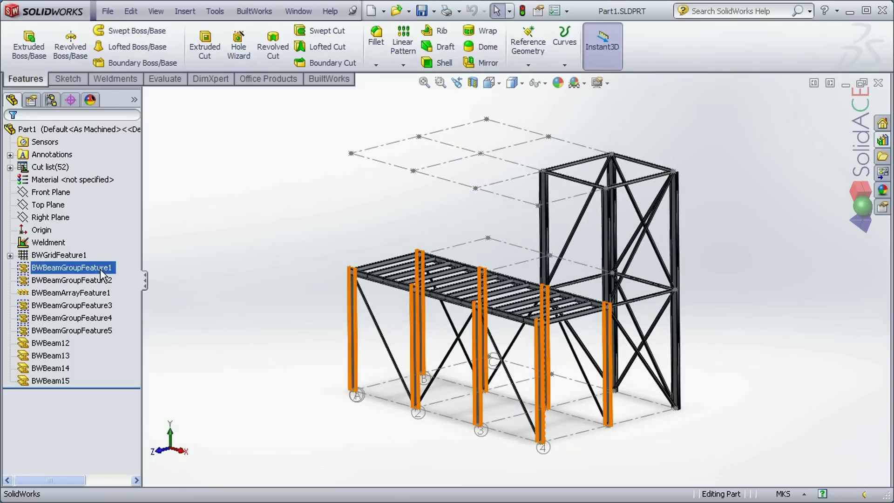
{"action": "left_click", "coordinate": [84, 293]}
{"action": "left_click", "coordinate": [85, 305]}
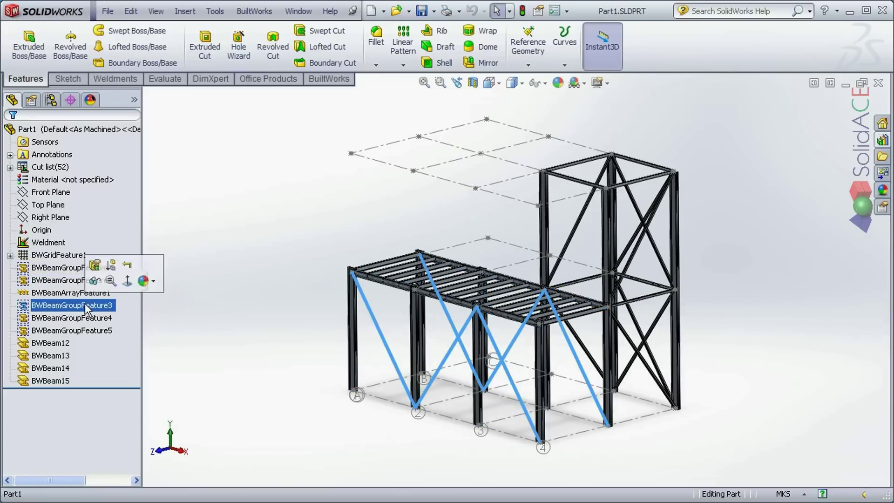
{"action": "left_click", "coordinate": [84, 317]}
{"action": "left_click", "coordinate": [79, 330]}
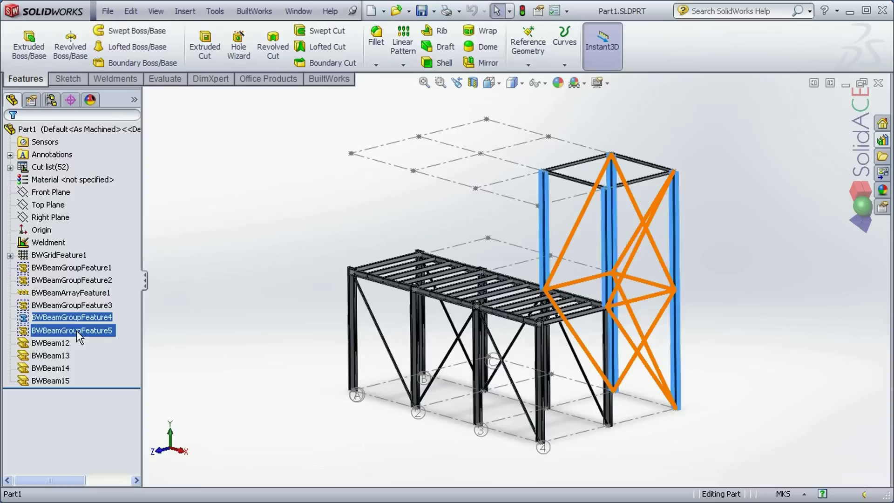
{"action": "left_click", "coordinate": [197, 368]}
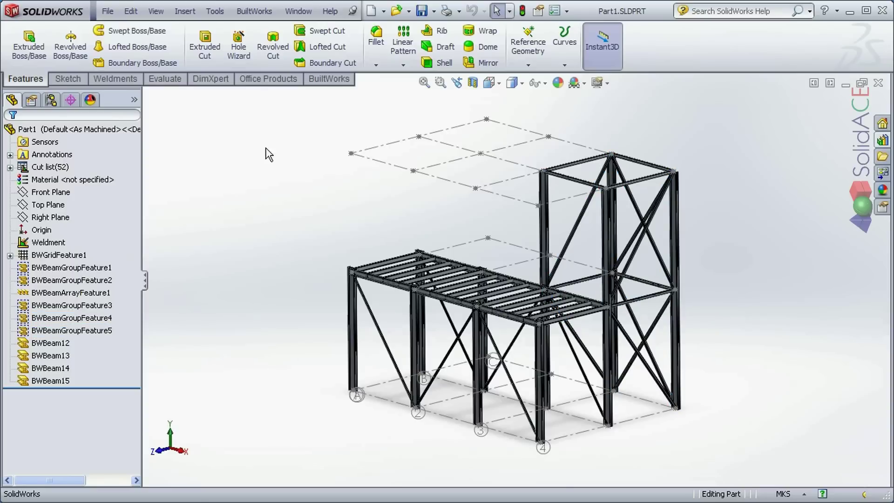
Start an Export to CIS/2 from the BuiltWorks Export menu on the BuiltWorks tab.
{"action": "left_click", "coordinate": [316, 80]}
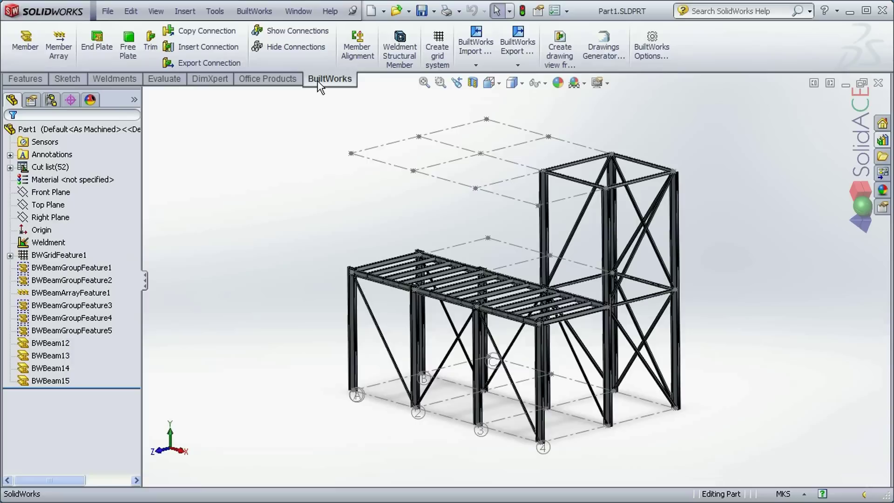
{"action": "left_click", "coordinate": [527, 66]}
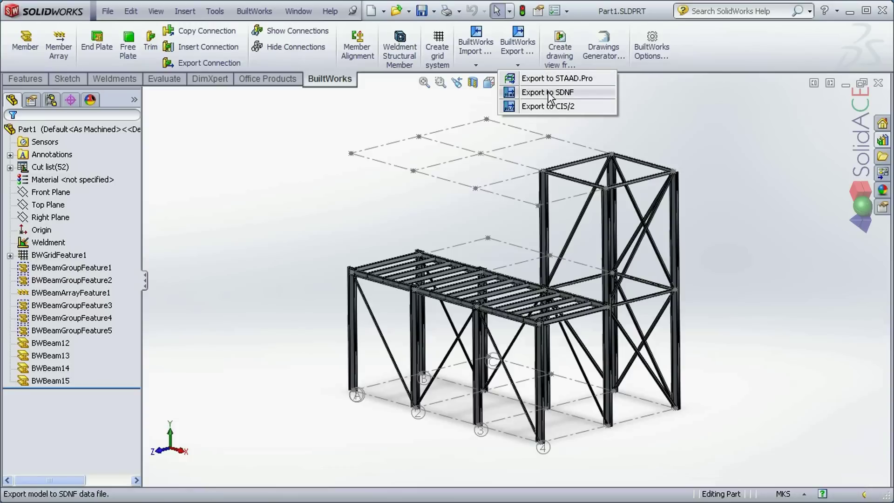
{"action": "left_click", "coordinate": [590, 108]}
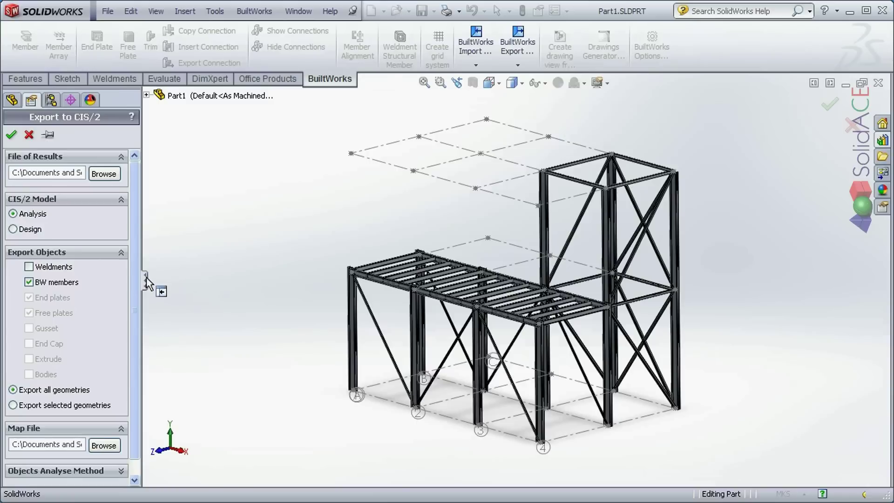
Widen the panel and rename the results file to Part1_analysis.stp.
{"action": "left_click_drag", "start_coordinate": [144, 280], "coordinate": [289, 283]}
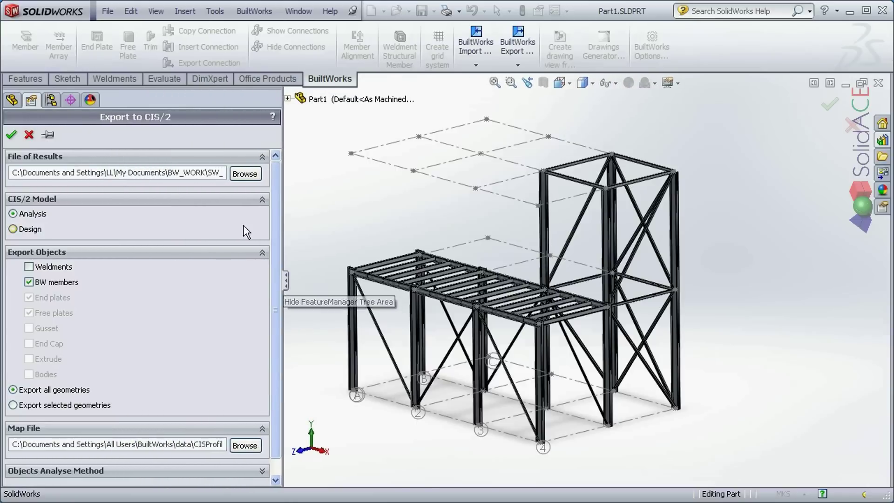
{"action": "left_click", "coordinate": [222, 171]}
{"action": "key", "text": "End"}
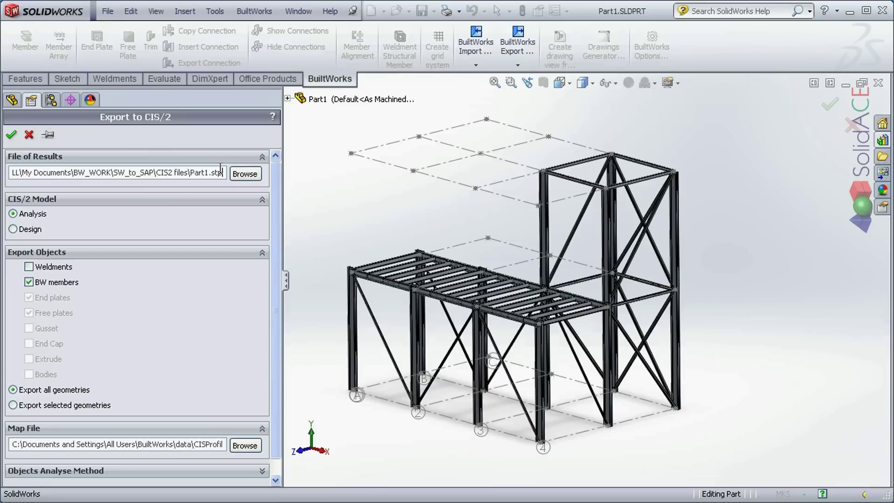
{"action": "key", "text": "Left"}
{"action": "key", "text": "Left"}
{"action": "key", "text": "Left"}
{"action": "key", "text": "Left"}
{"action": "type", "text": "_analys"}
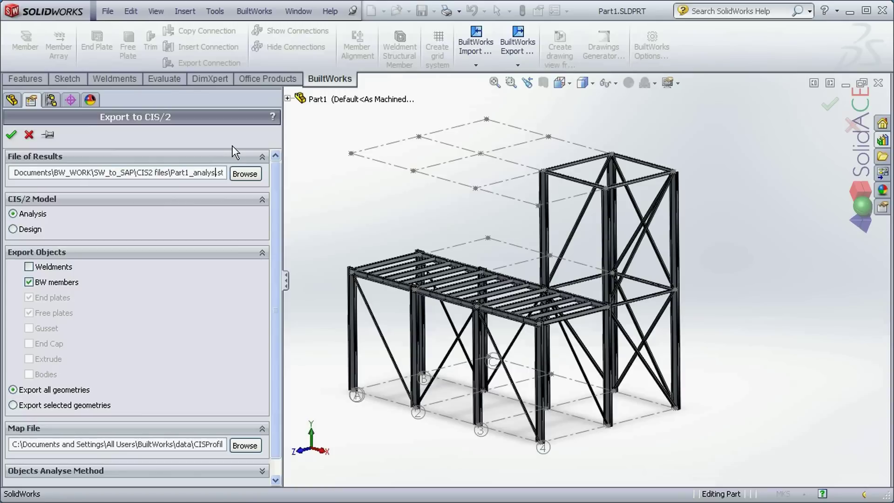
{"action": "key", "text": "End"}
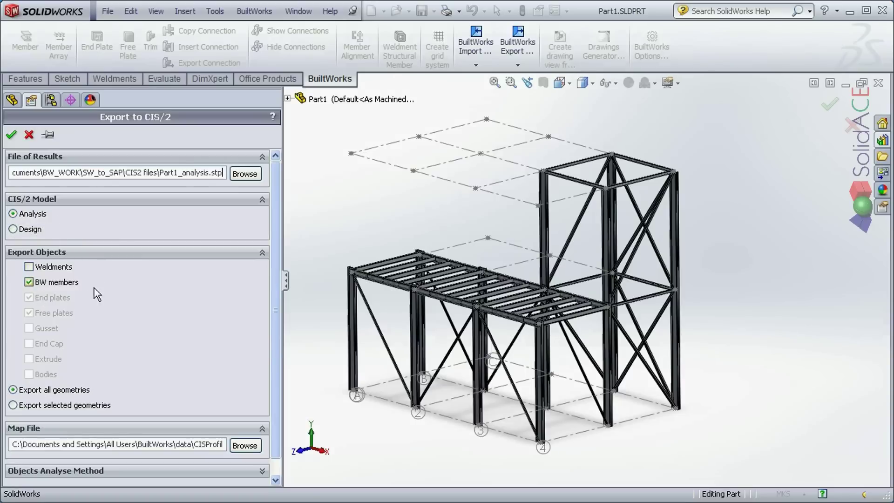
Show the feature tree and reveal the end of the CISProfileMap.map Map File path.
{"action": "left_click", "coordinate": [287, 99]}
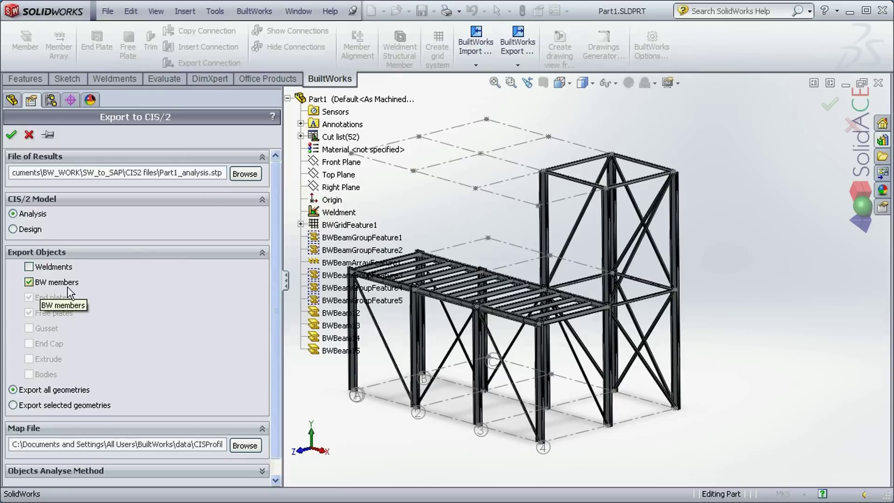
{"action": "scroll", "coordinate": [59, 354], "scroll_direction": "down", "scroll_amount": 1}
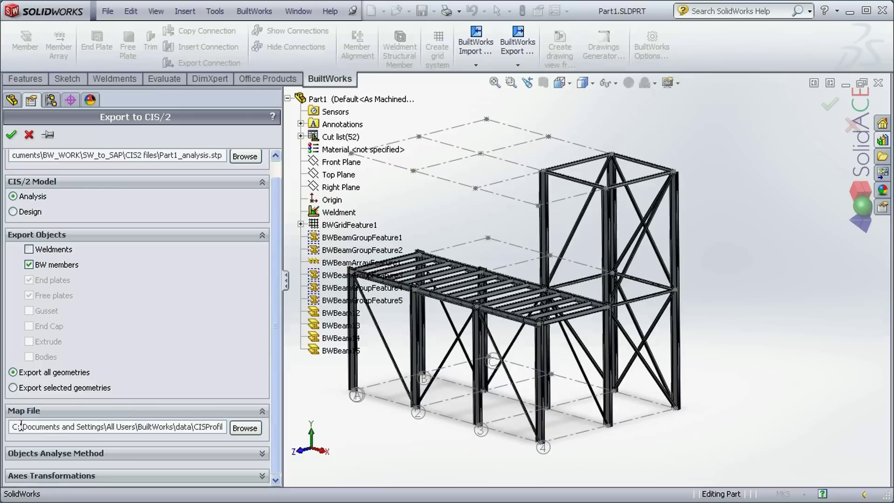
{"action": "left_click", "coordinate": [192, 426]}
{"action": "key", "text": "End"}
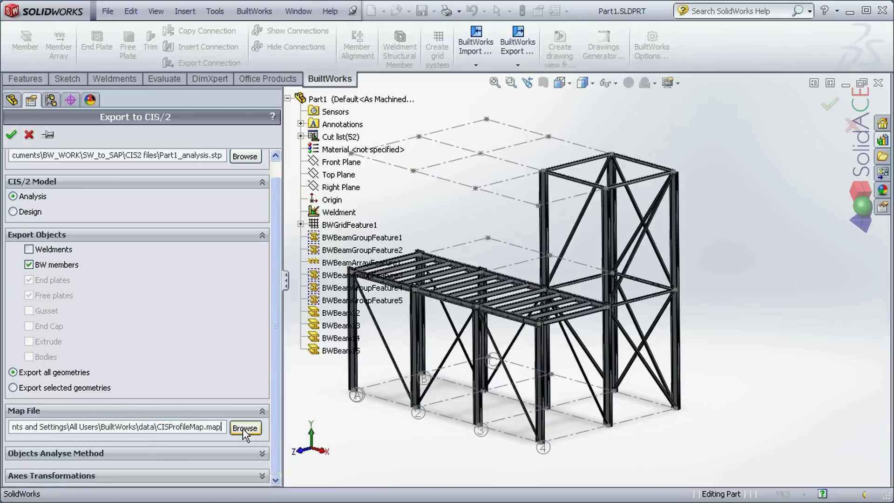
Browse the data folder and choose CISProfileMap2SAP2000.map as the map file.
{"action": "left_click", "coordinate": [244, 428]}
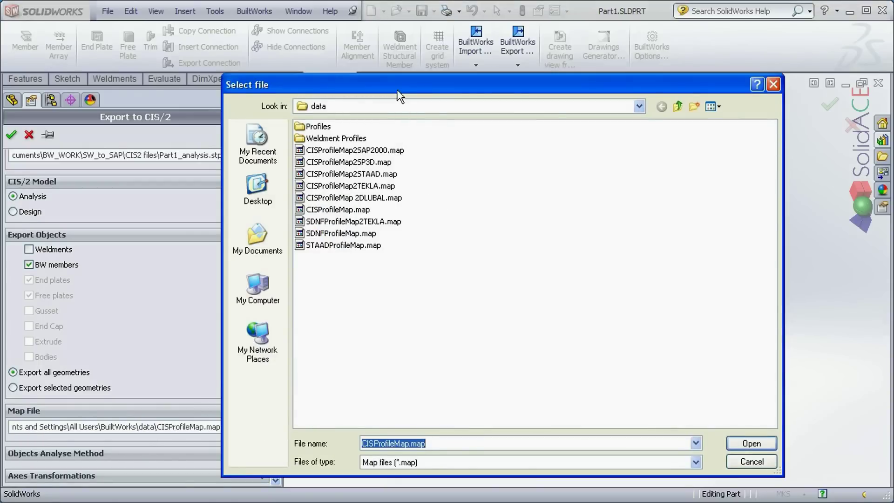
{"action": "left_click_drag", "start_coordinate": [397, 90], "coordinate": [429, 88]}
{"action": "left_click", "coordinate": [400, 148]}
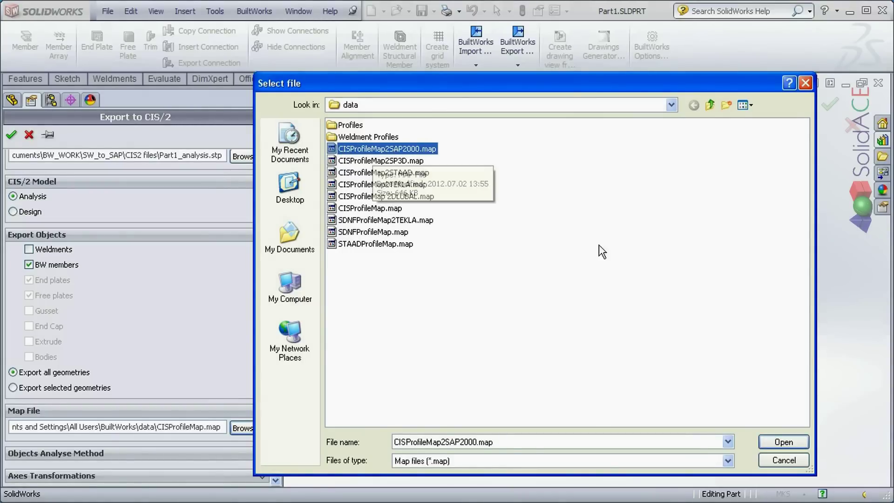
{"action": "left_click", "coordinate": [784, 442]}
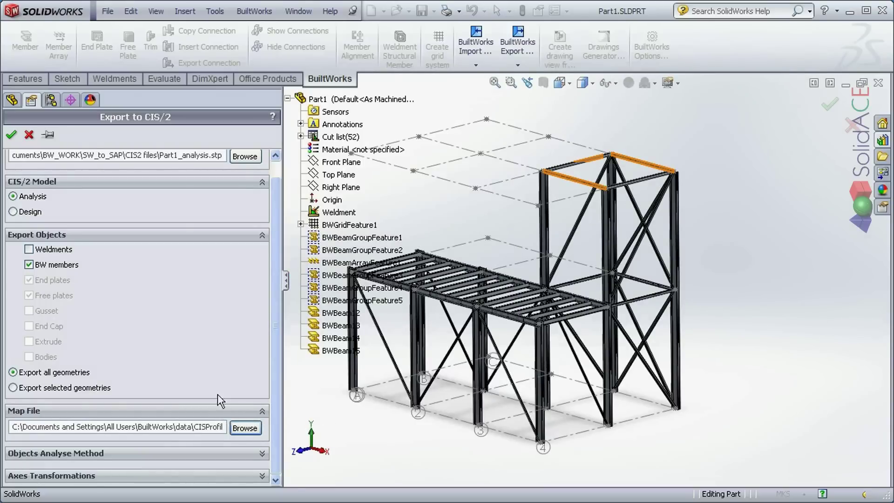
Run the export to Part1_analysis.stp and open the written file to check it.
{"action": "left_click", "coordinate": [11, 139]}
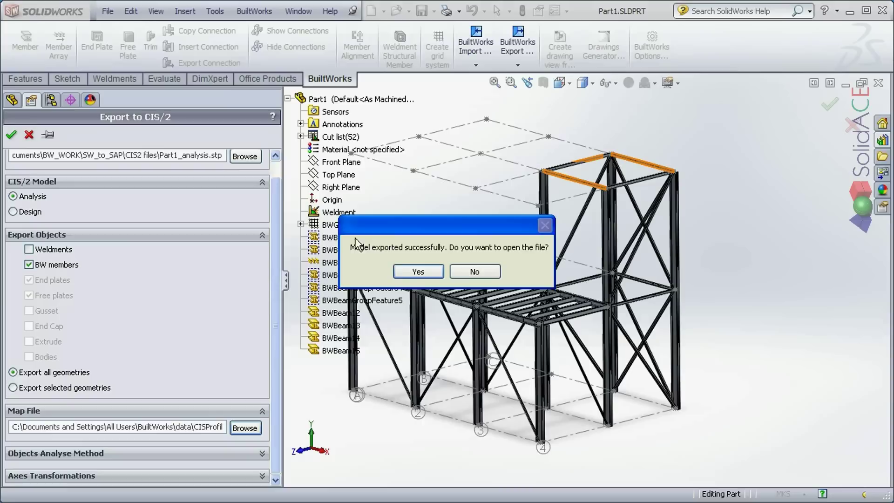
{"action": "left_click_drag", "start_coordinate": [420, 227], "coordinate": [444, 126]}
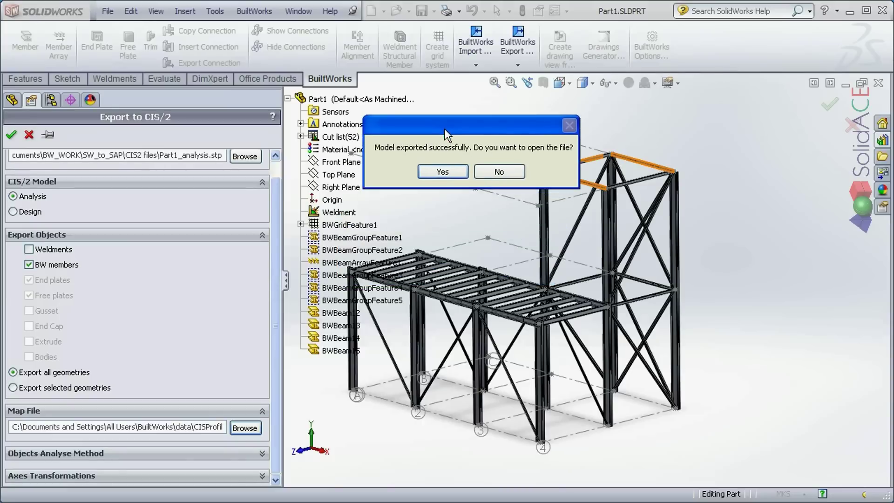
{"action": "left_click", "coordinate": [447, 173]}
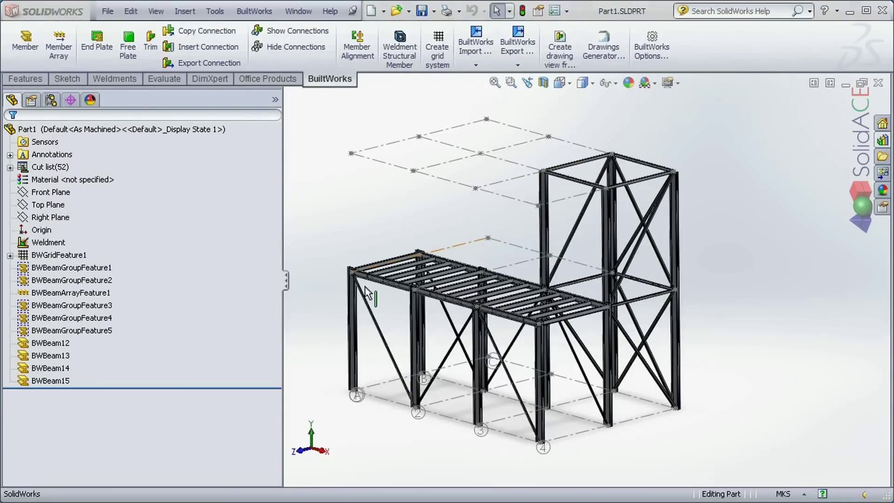
From the SW_to_SAP folder, open Part1_analysis.stp in CIS2 files with SteelVis.
{"action": "key", "text": "alt+Tab"}
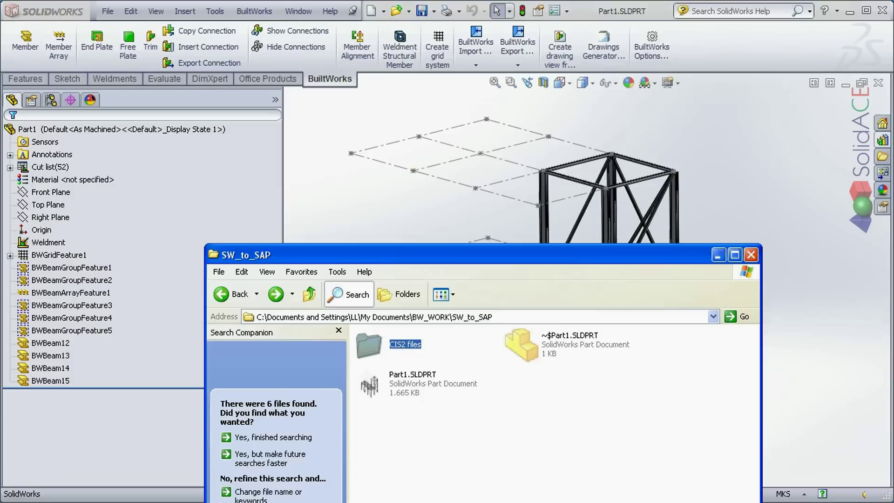
{"action": "left_click_drag", "start_coordinate": [571, 253], "coordinate": [559, 38]}
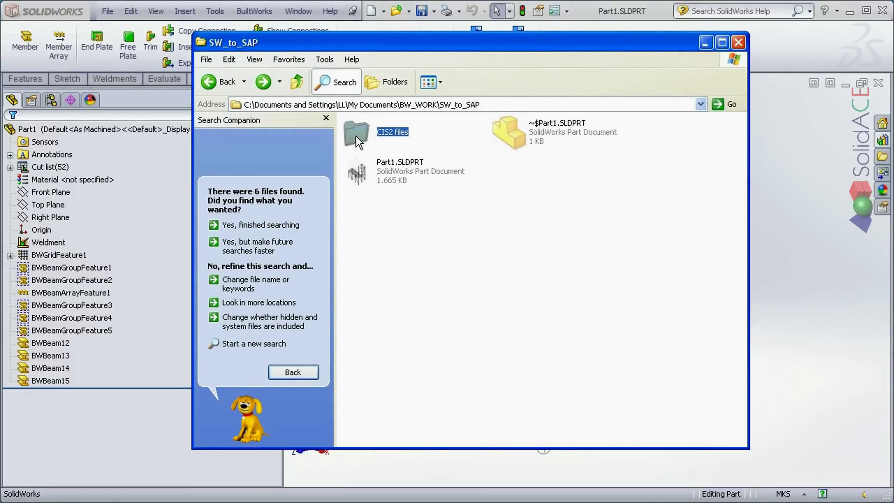
{"action": "mouse_move", "coordinate": [382, 136]}
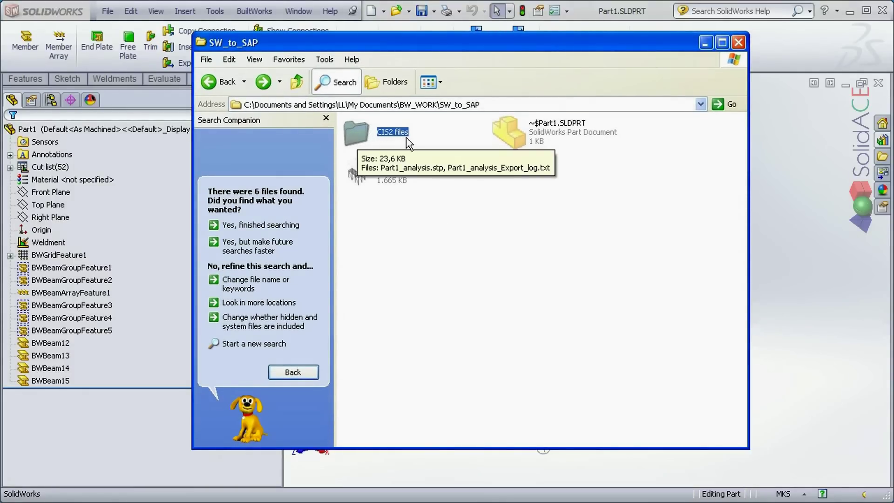
{"action": "double_click", "coordinate": [352, 133]}
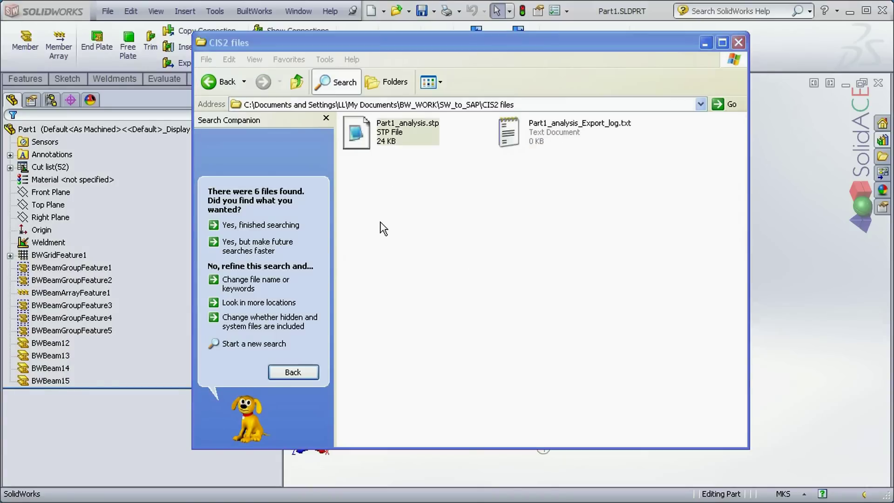
{"action": "left_click", "coordinate": [364, 138]}
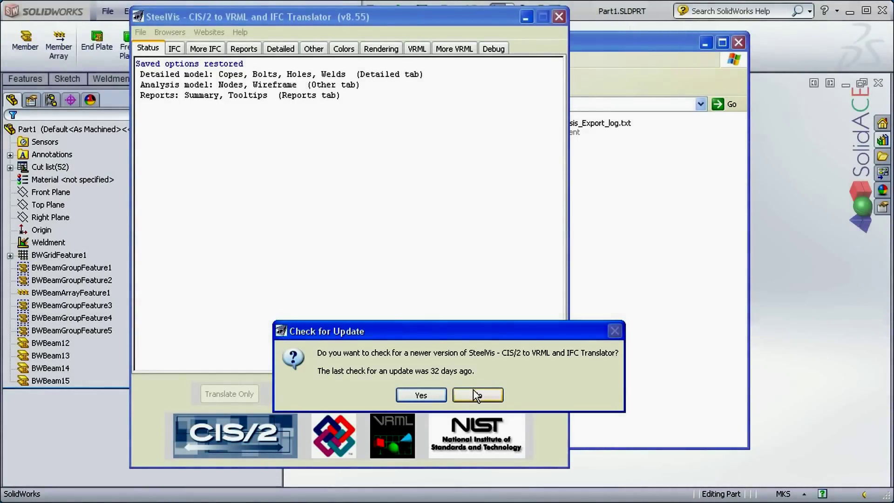
Decline the SteelVis update check and move the translator window right.
{"action": "left_click", "coordinate": [472, 394]}
{"action": "left_click", "coordinate": [468, 394]}
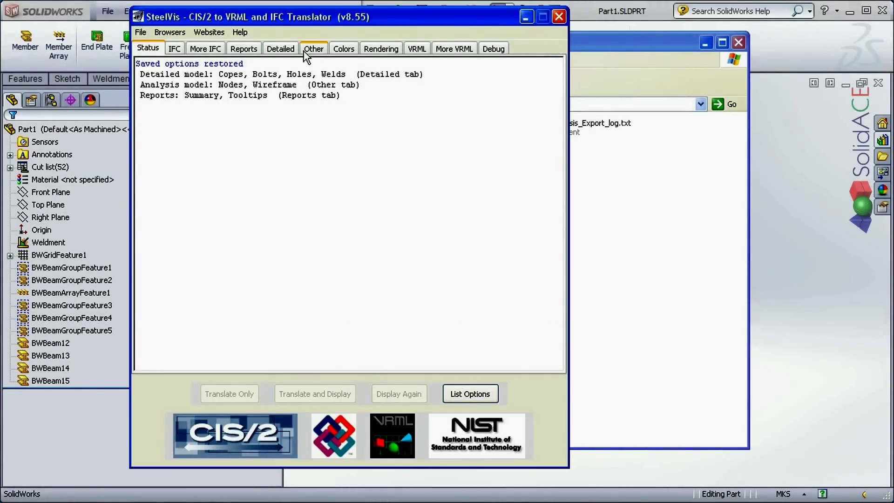
{"action": "left_click_drag", "start_coordinate": [300, 25], "coordinate": [375, 24]}
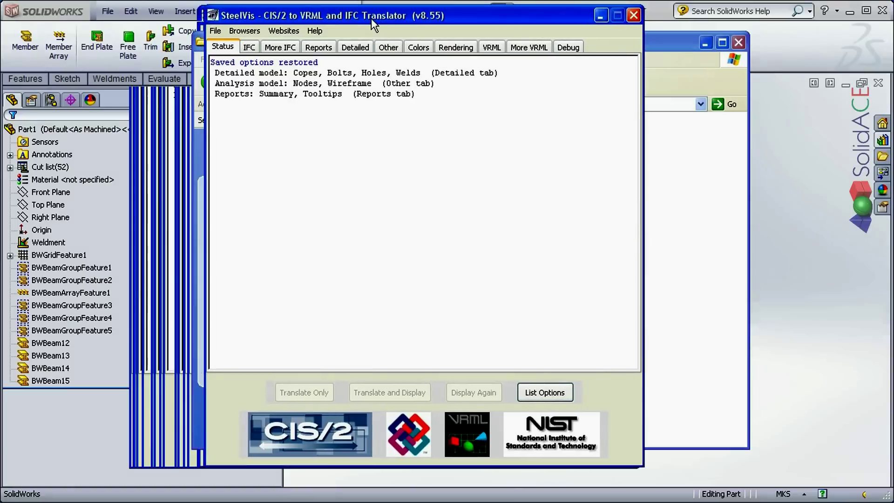
Open the CIS/2 file Part1_analysis.stp from BW_WORK\SW_to_SAP\CIS2 files.
{"action": "left_click", "coordinate": [215, 31]}
{"action": "left_click", "coordinate": [247, 55]}
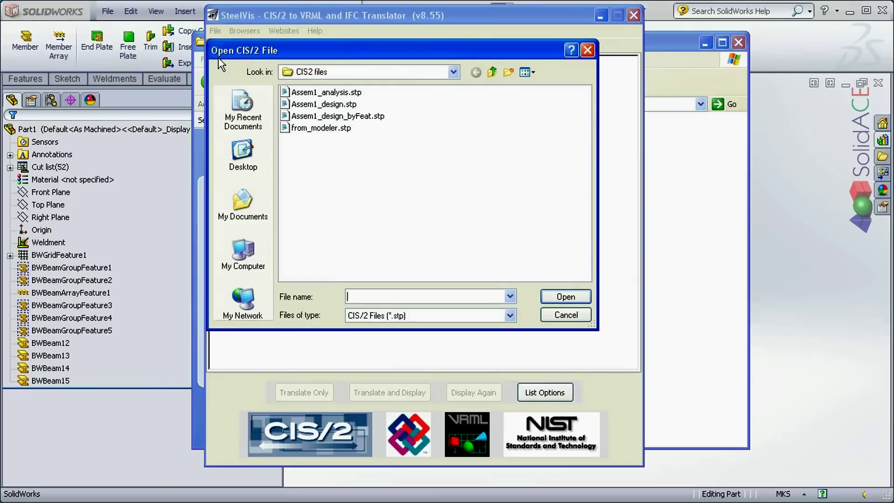
{"action": "left_click", "coordinate": [491, 72]}
{"action": "left_click", "coordinate": [491, 72]}
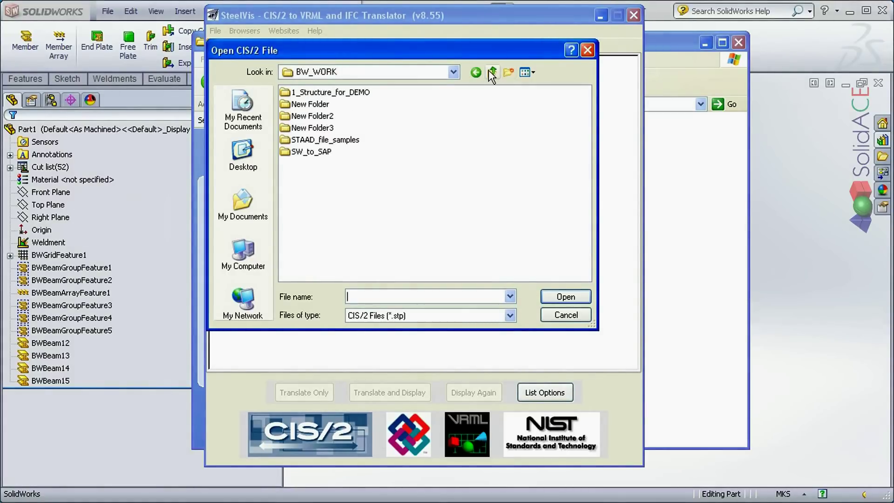
{"action": "left_click", "coordinate": [492, 73]}
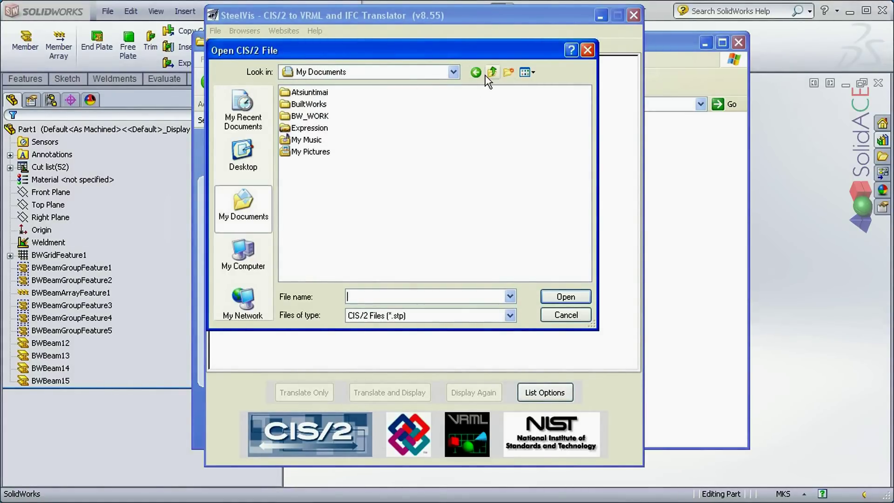
{"action": "double_click", "coordinate": [311, 118]}
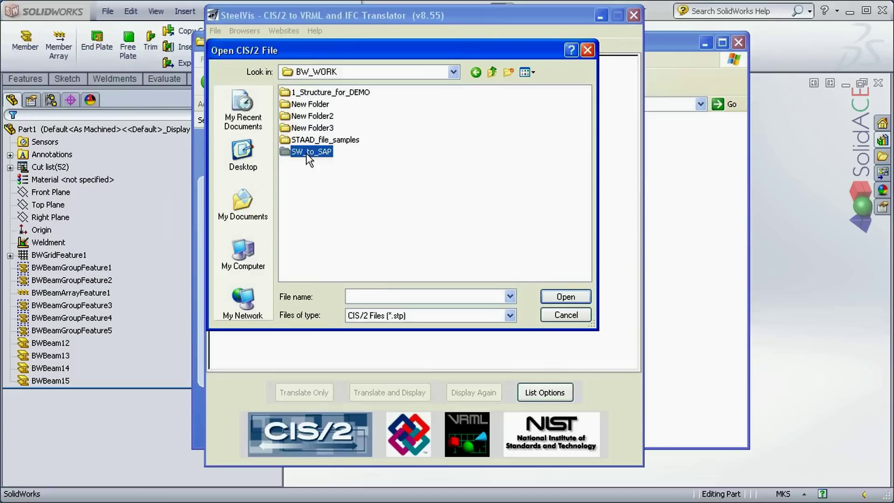
{"action": "double_click", "coordinate": [310, 152]}
{"action": "double_click", "coordinate": [303, 93]}
{"action": "left_click", "coordinate": [311, 93]}
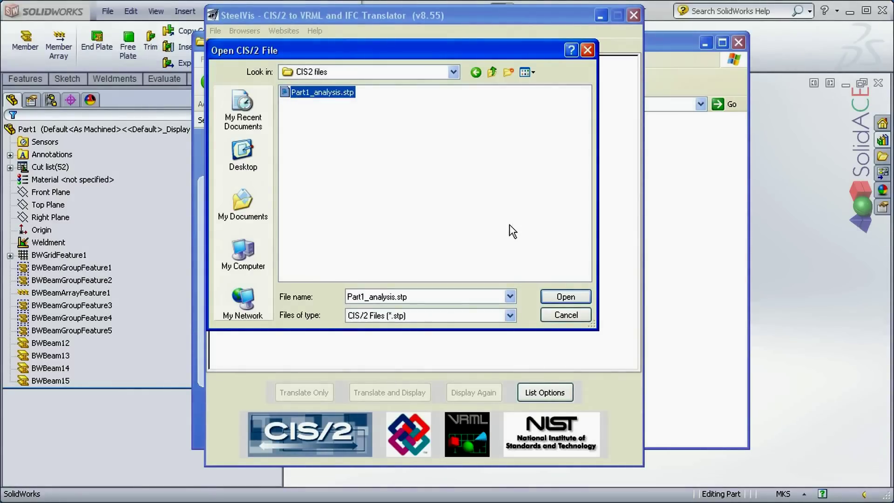
{"action": "left_click", "coordinate": [565, 297]}
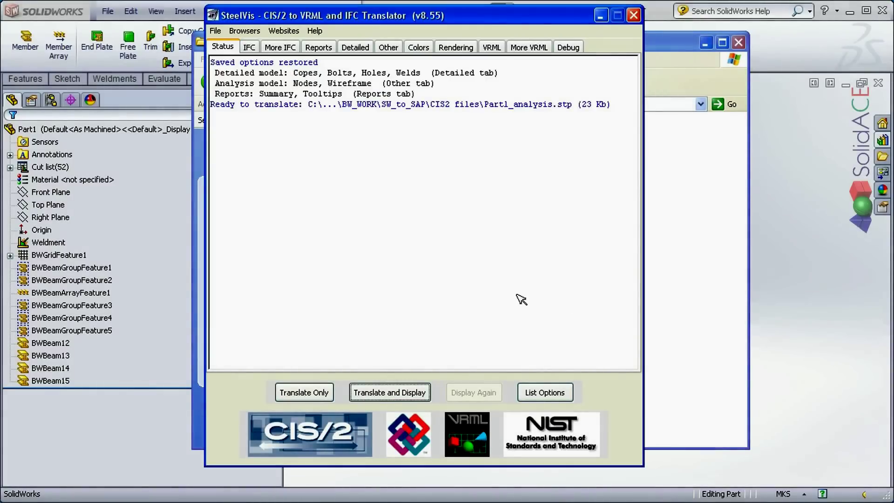
Set Instant Player as the viewer, then translate and display the file.
{"action": "left_click", "coordinate": [246, 32]}
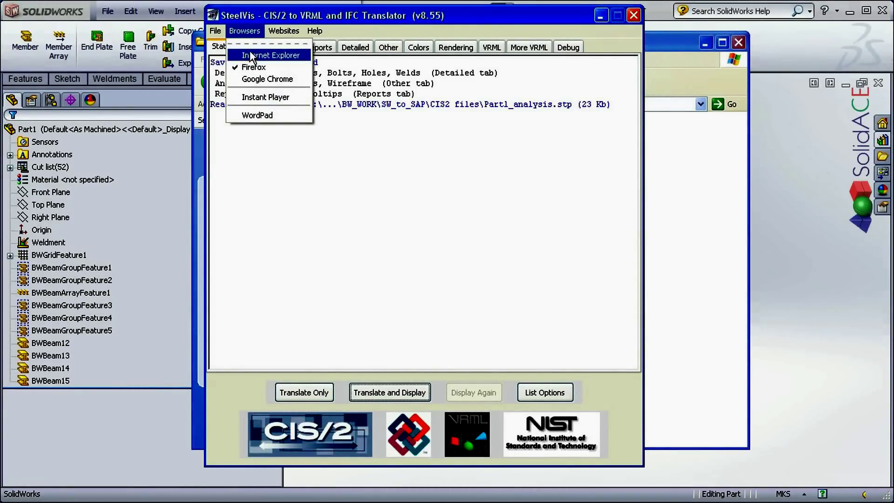
{"action": "left_click", "coordinate": [234, 96]}
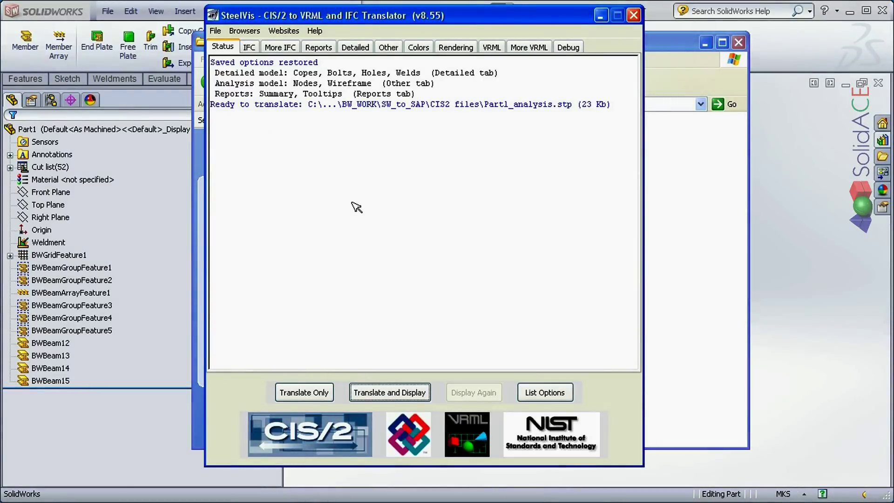
{"action": "left_click", "coordinate": [497, 50]}
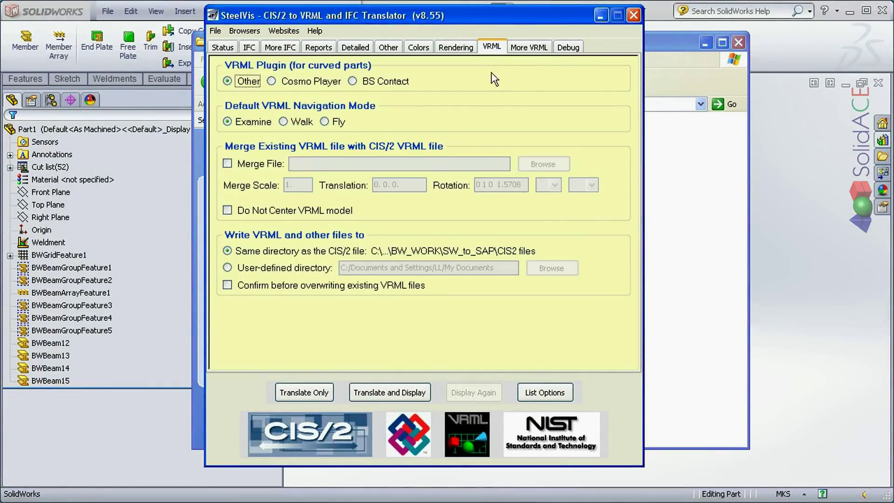
{"action": "mouse_move", "coordinate": [499, 127]}
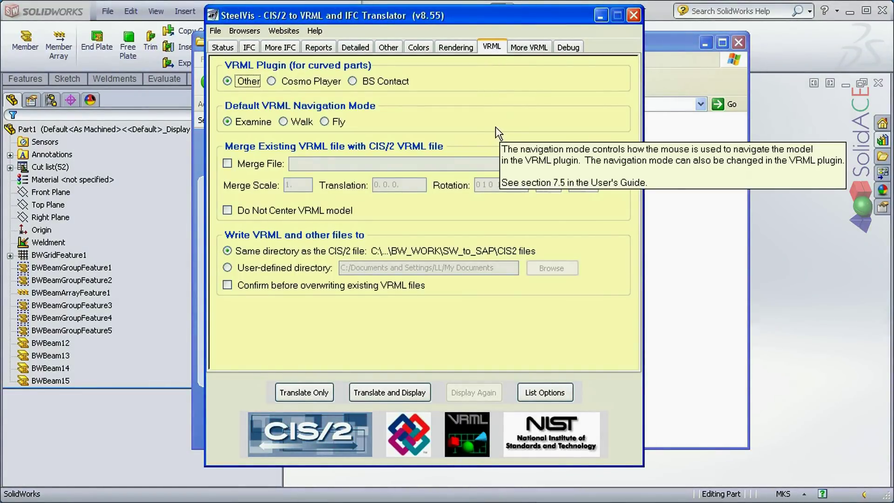
{"action": "left_click", "coordinate": [223, 48]}
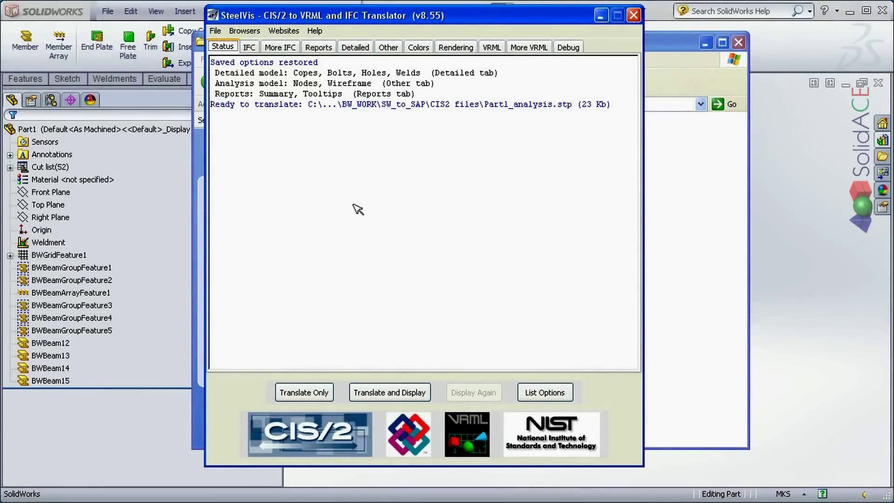
{"action": "left_click", "coordinate": [404, 398]}
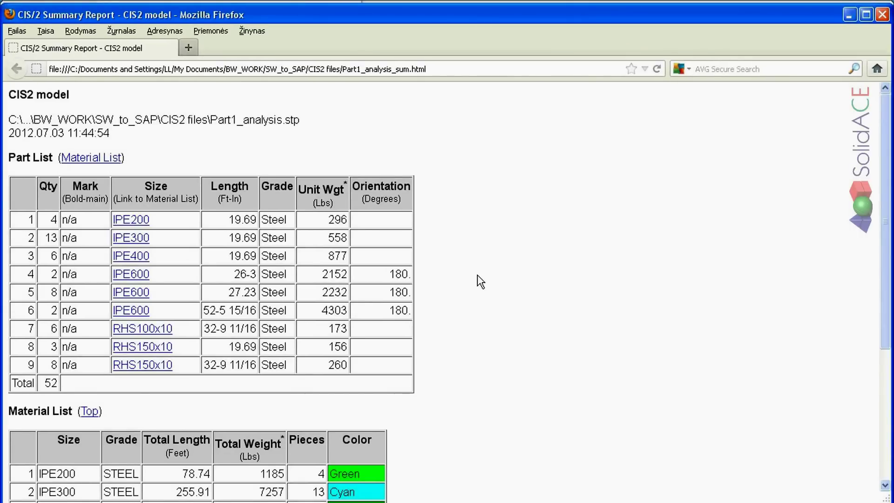
Scroll through the report's part list and material list to the 24-ton total weight.
{"action": "scroll", "coordinate": [480, 279], "scroll_direction": "down", "scroll_amount": 5}
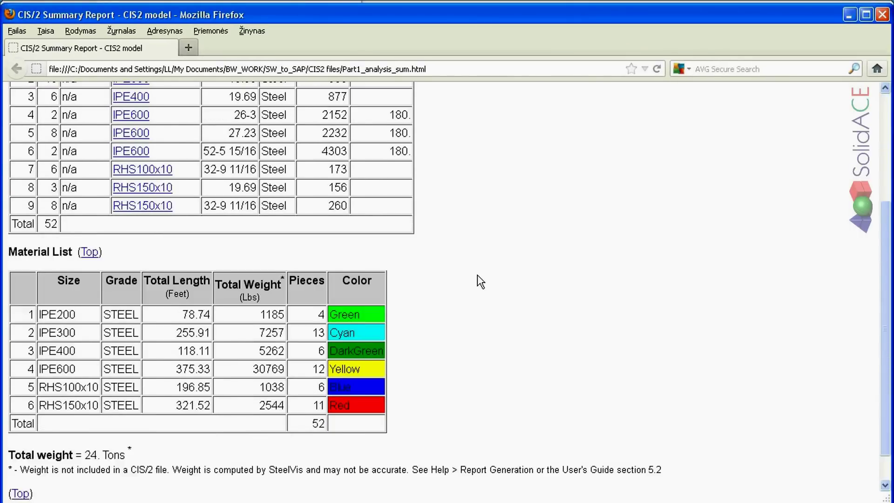
{"action": "scroll", "coordinate": [459, 280], "scroll_direction": "up", "scroll_amount": 4}
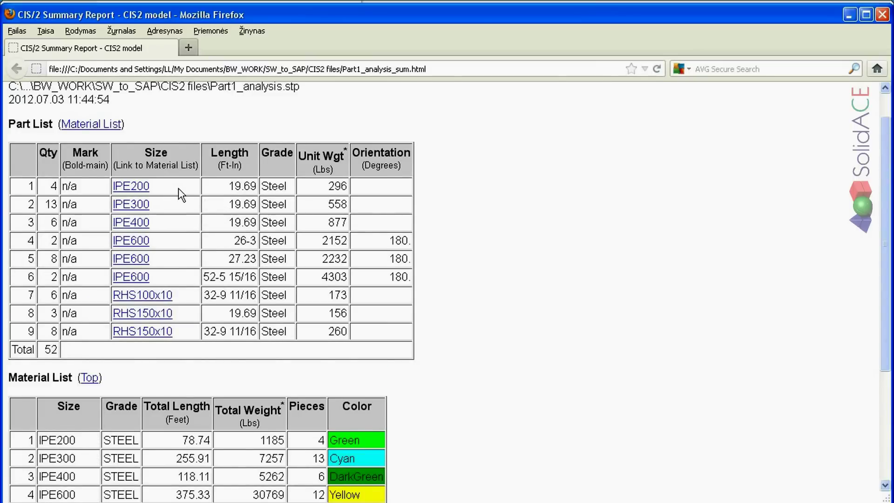
{"action": "scroll", "coordinate": [179, 191], "scroll_direction": "down", "scroll_amount": 3}
{"action": "scroll", "coordinate": [247, 191], "scroll_direction": "up", "scroll_amount": 3}
{"action": "scroll", "coordinate": [332, 345], "scroll_direction": "down", "scroll_amount": 6}
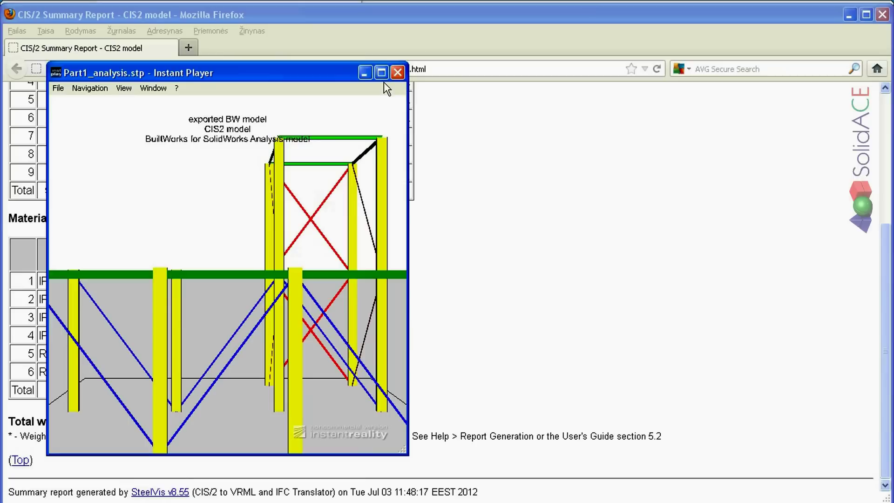
Enlarge the Instant Player window, orbit the steel frame through several angles, then close it.
{"action": "left_click_drag", "start_coordinate": [405, 452], "coordinate": [864, 480]}
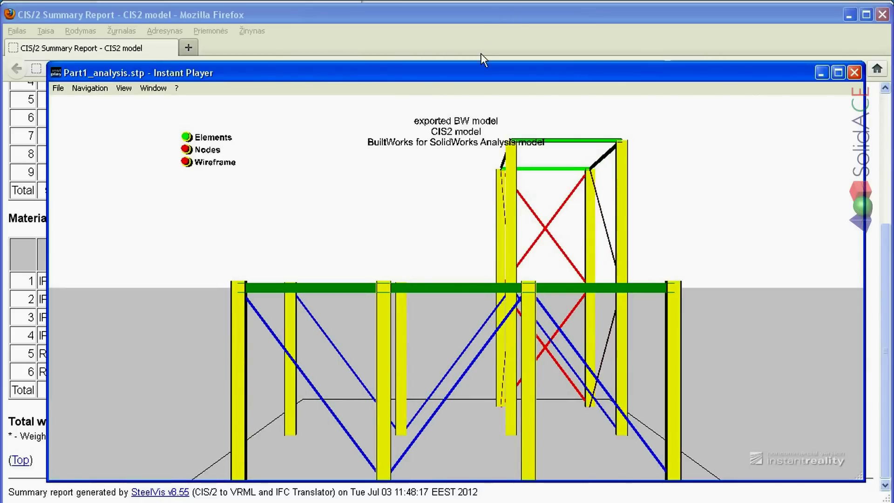
{"action": "left_click_drag", "start_coordinate": [455, 67], "coordinate": [424, 17]}
{"action": "left_click_drag", "start_coordinate": [429, 289], "coordinate": [355, 330]}
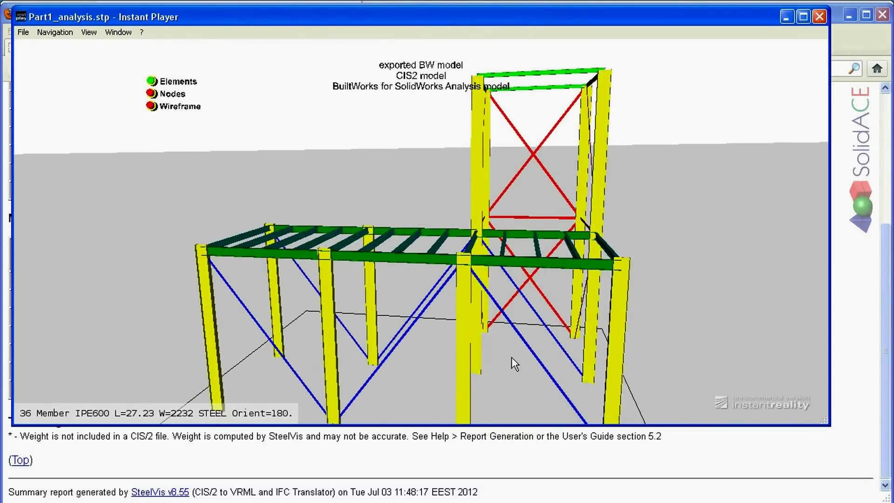
{"action": "left_click_drag", "start_coordinate": [512, 356], "coordinate": [579, 329]}
{"action": "left_click_drag", "start_coordinate": [507, 329], "coordinate": [560, 310]}
{"action": "left_click_drag", "start_coordinate": [560, 351], "coordinate": [775, 132]}
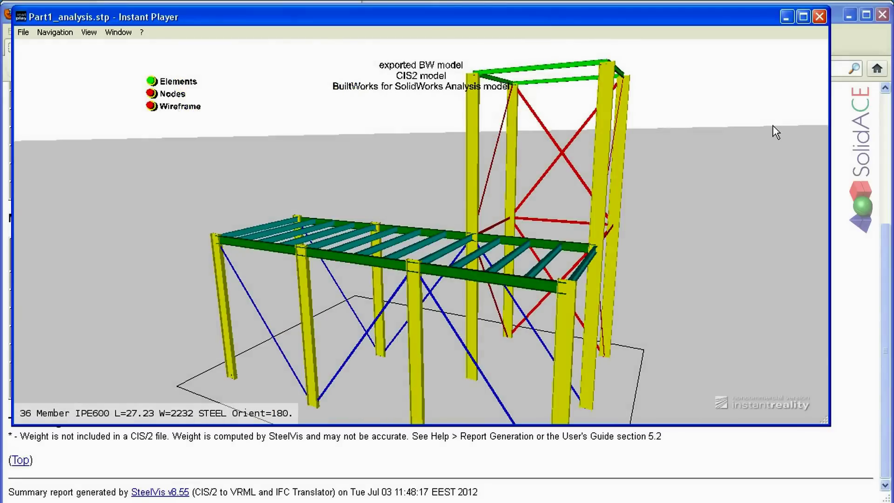
{"action": "left_click", "coordinate": [819, 15]}
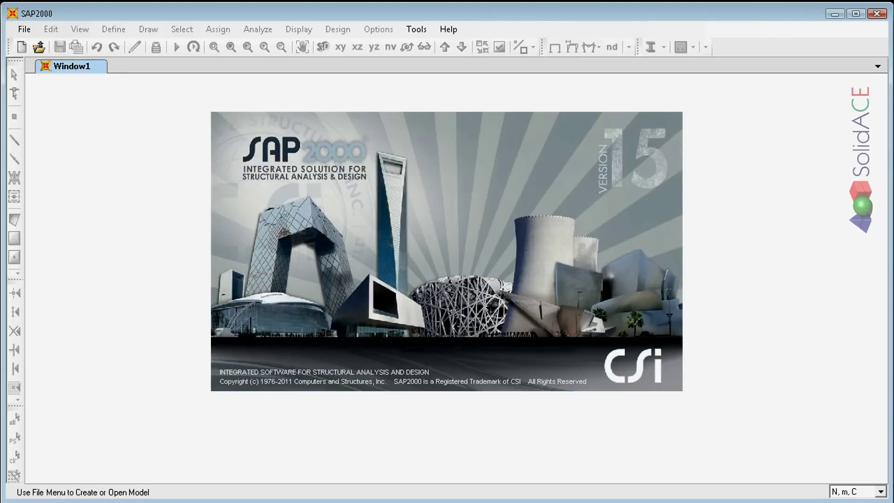
Import Part1_analysis.stp from D:\BW_TEST\SAP2000\model3 as a CIS/2 STEP file.
{"action": "left_click", "coordinate": [24, 30]}
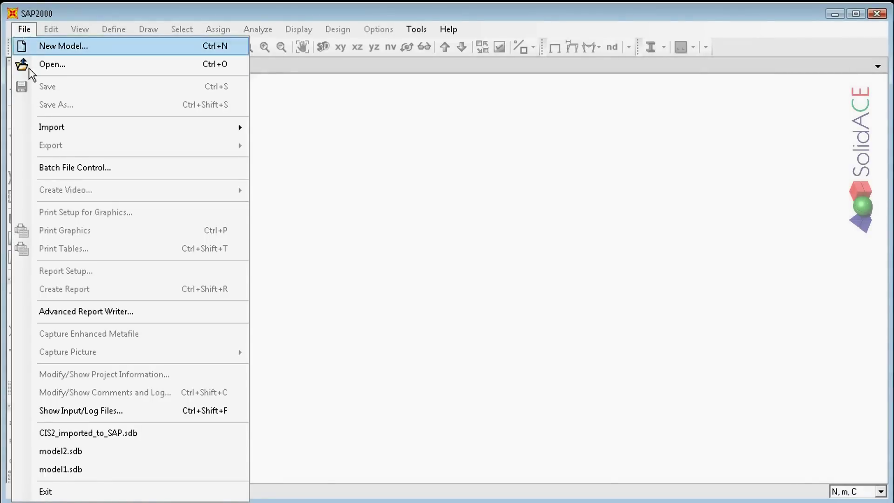
{"action": "mouse_move", "coordinate": [164, 134]}
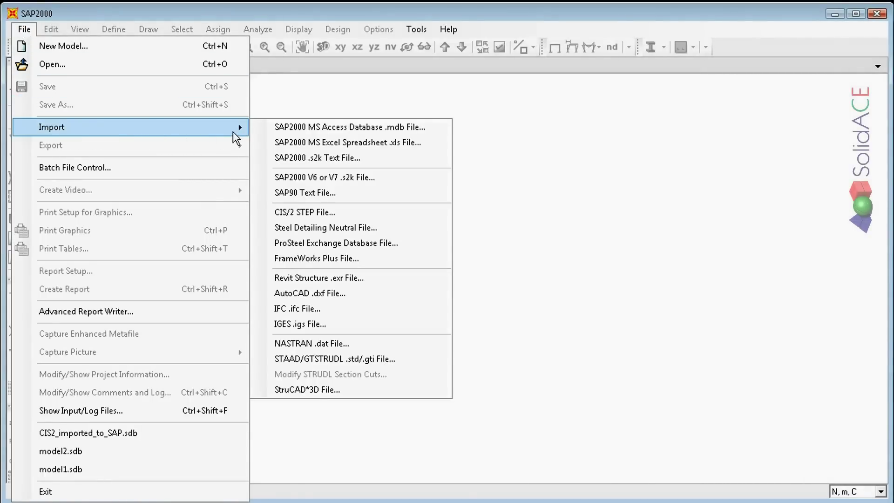
{"action": "left_click", "coordinate": [272, 213]}
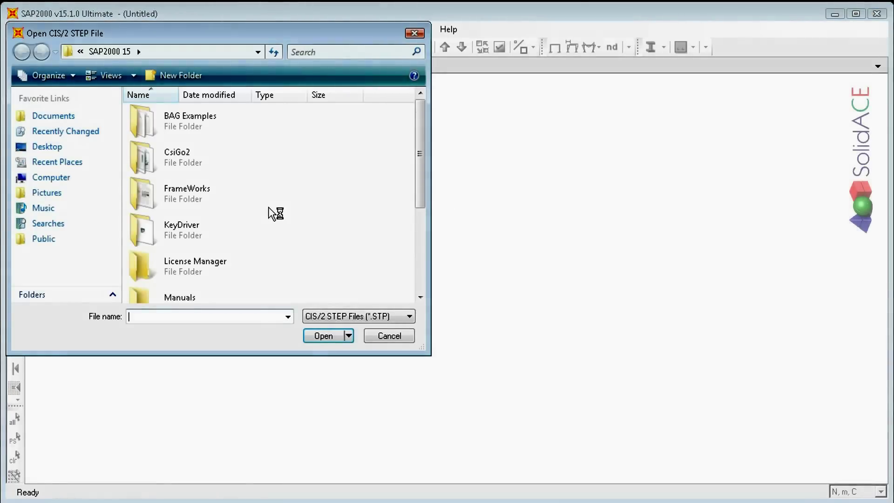
{"action": "left_click", "coordinate": [51, 178]}
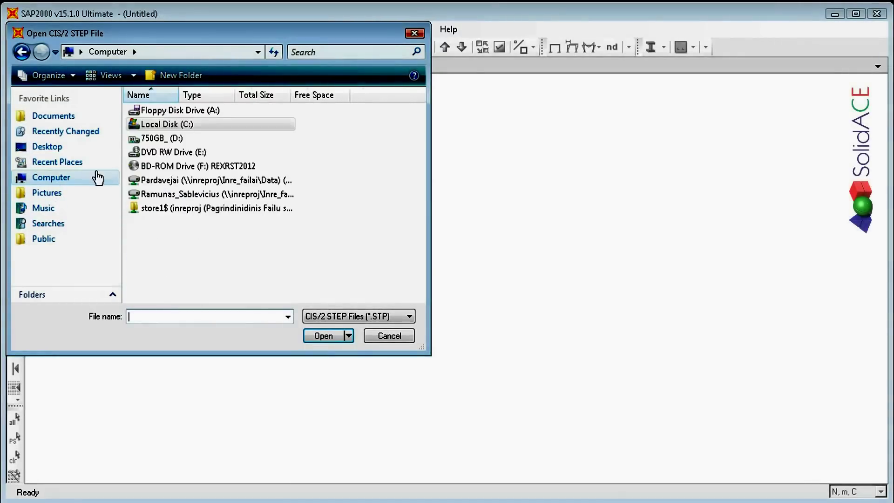
{"action": "double_click", "coordinate": [159, 137]}
{"action": "scroll", "coordinate": [199, 253], "scroll_direction": "down", "scroll_amount": 3}
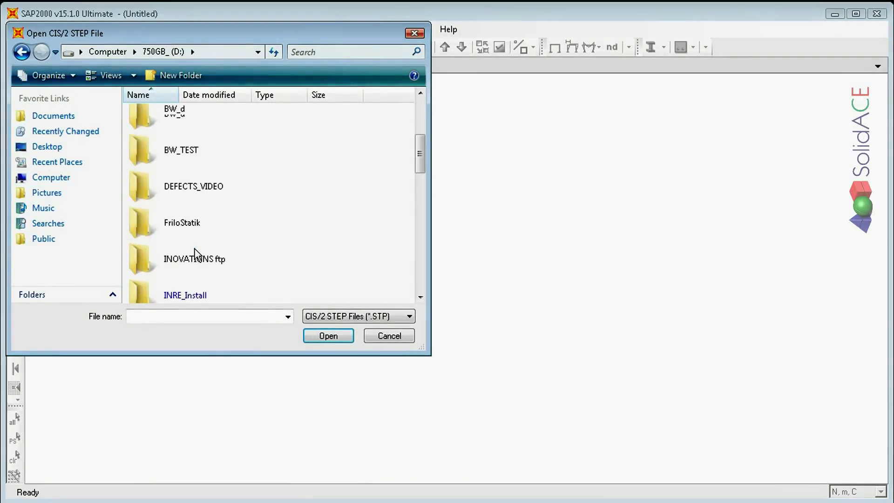
{"action": "double_click", "coordinate": [181, 156]}
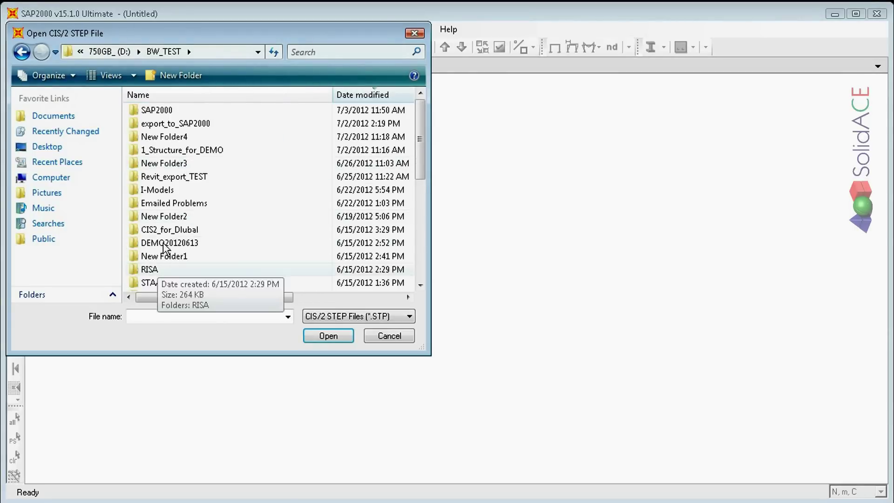
{"action": "double_click", "coordinate": [158, 112]}
{"action": "double_click", "coordinate": [160, 205]}
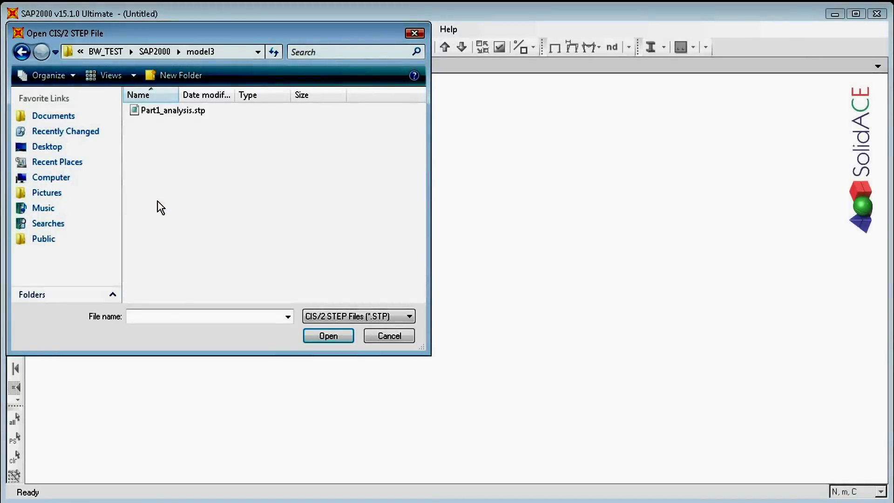
{"action": "left_click", "coordinate": [157, 111]}
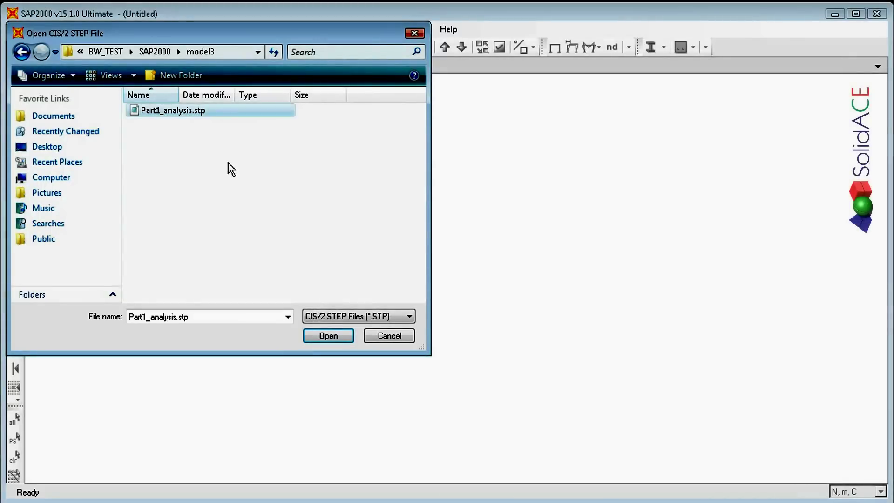
{"action": "left_click", "coordinate": [332, 336]}
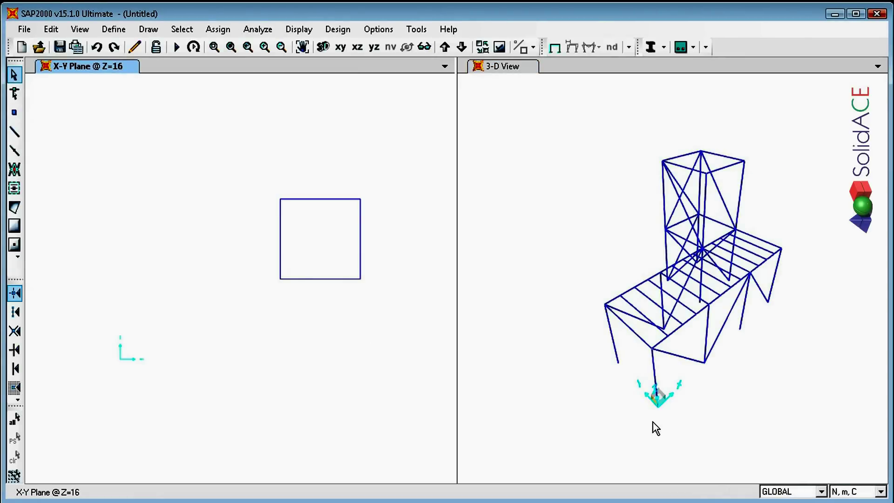
Turn on Extrude View so the frame members display as solid sections.
{"action": "middle_click_drag", "start_coordinate": [653, 421], "coordinate": [628, 374], "text": "shift"}
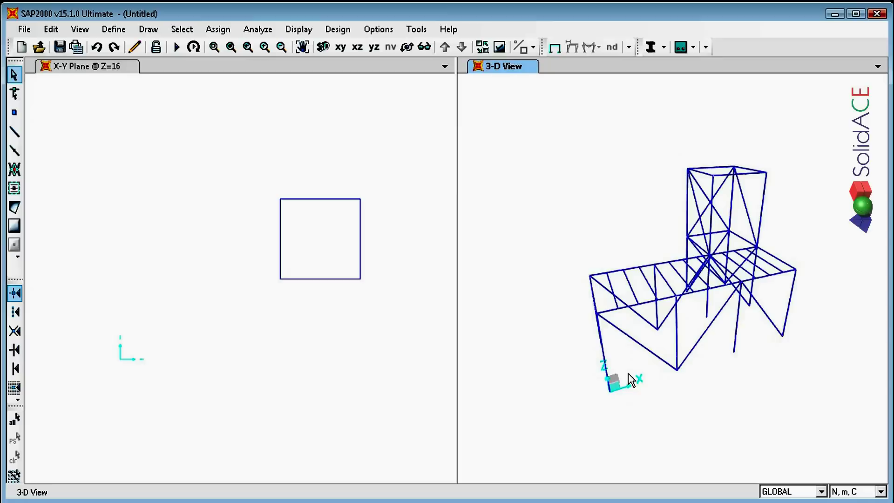
{"action": "left_click", "coordinate": [498, 47]}
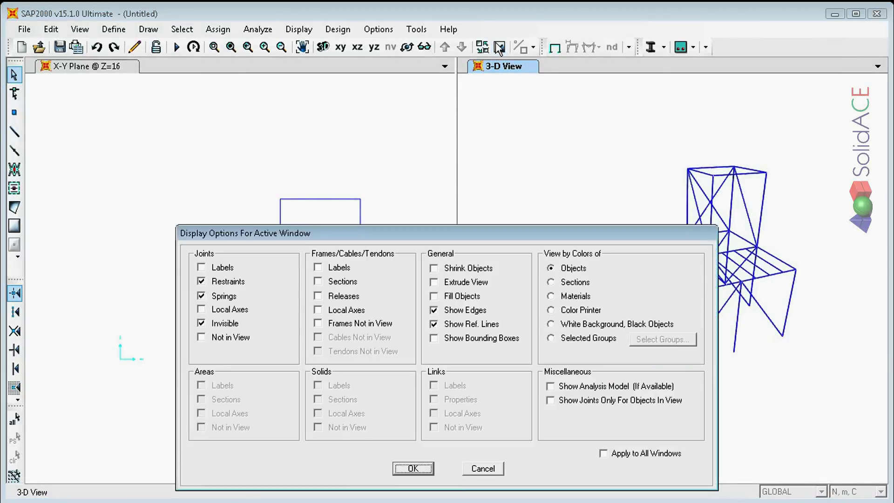
{"action": "left_click", "coordinate": [435, 283]}
{"action": "left_click", "coordinate": [413, 468]}
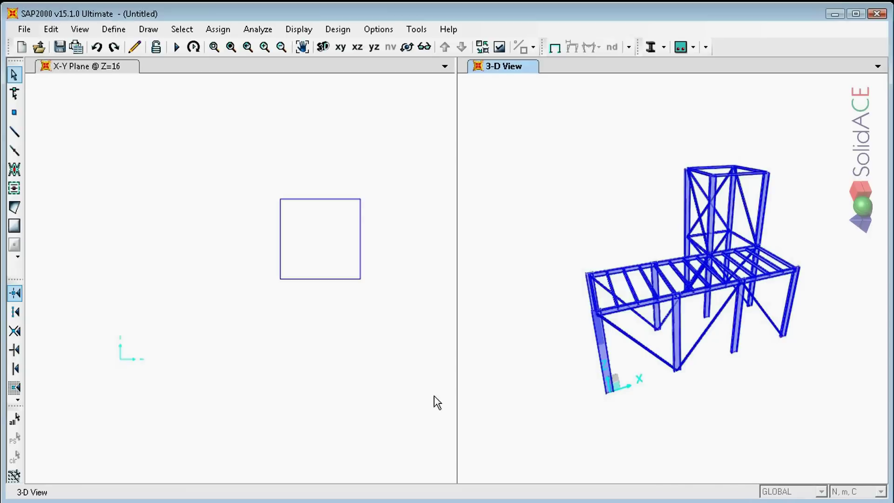
Zoom and orbit the 3-D view to inspect the extruded steel frame.
{"action": "scroll", "coordinate": [754, 303], "scroll_direction": "up", "scroll_amount": 3}
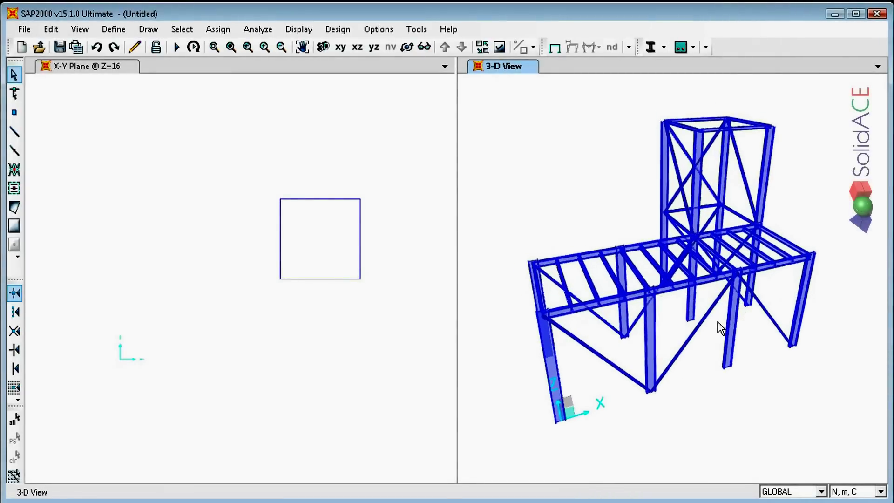
{"action": "scroll", "coordinate": [686, 373], "scroll_direction": "up", "scroll_amount": 3}
{"action": "middle_click_drag", "start_coordinate": [711, 405], "coordinate": [592, 395], "text": "shift"}
{"action": "middle_click_drag", "start_coordinate": [720, 385], "coordinate": [605, 377], "text": "shift"}
{"action": "left_click", "coordinate": [252, 75]}
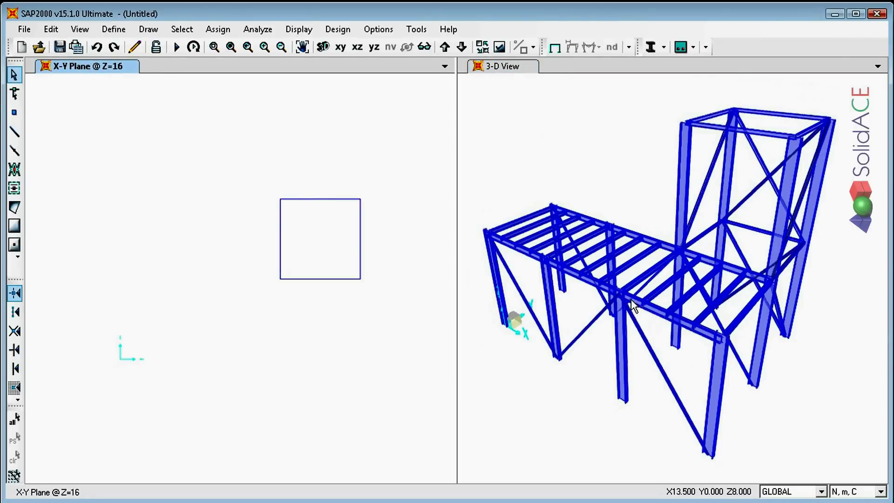
{"action": "left_click", "coordinate": [605, 315]}
{"action": "scroll", "coordinate": [623, 304], "scroll_direction": "up", "scroll_amount": 3}
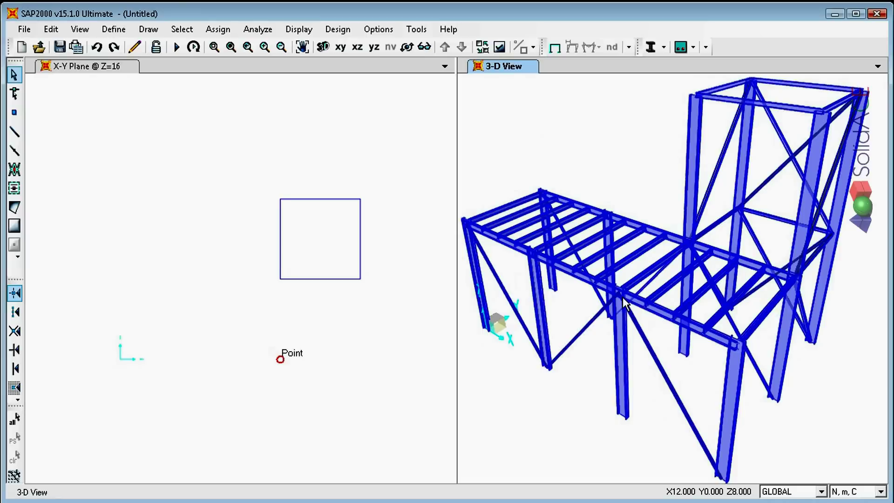
{"action": "scroll", "coordinate": [622, 296], "scroll_direction": "up", "scroll_amount": 2}
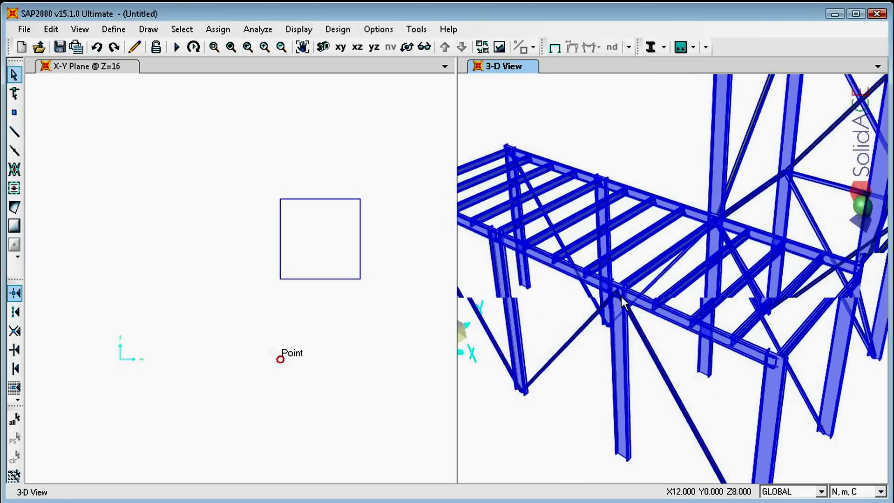
{"action": "scroll", "coordinate": [621, 296], "scroll_direction": "down", "scroll_amount": 2}
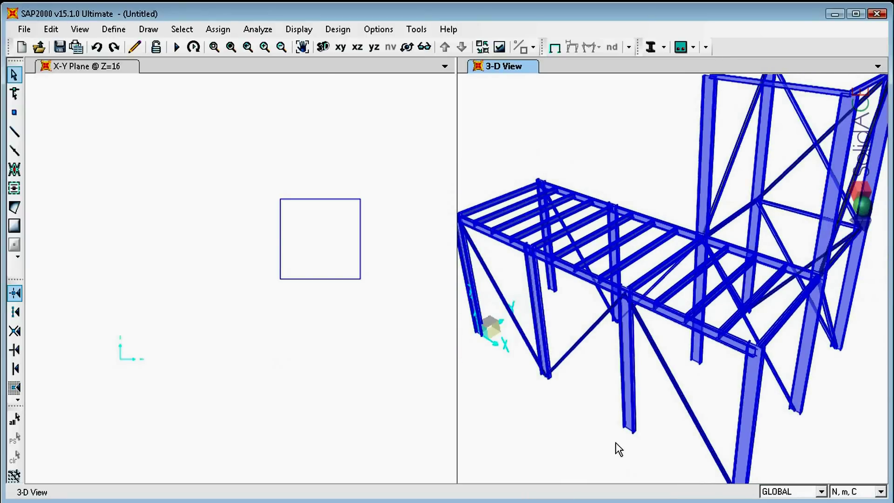
Save the untitled model as model3 in the SAP2000 model3 folder.
{"action": "left_click", "coordinate": [60, 46]}
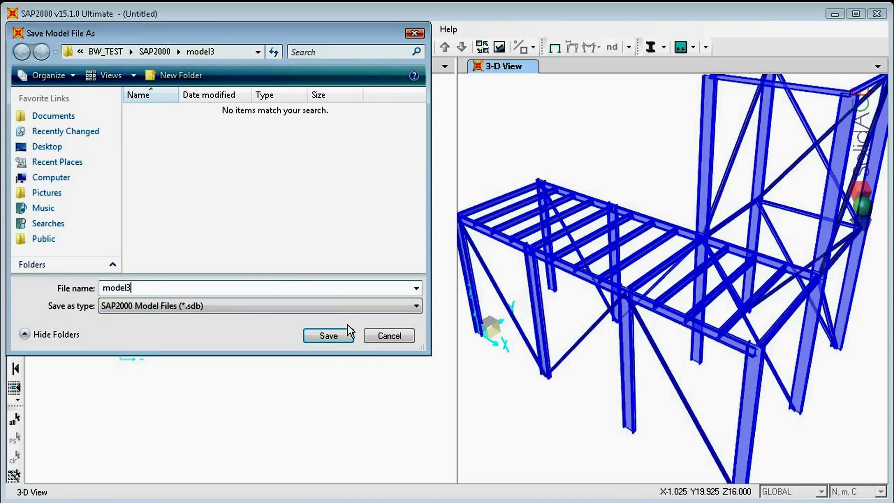
{"action": "left_click", "coordinate": [332, 331]}
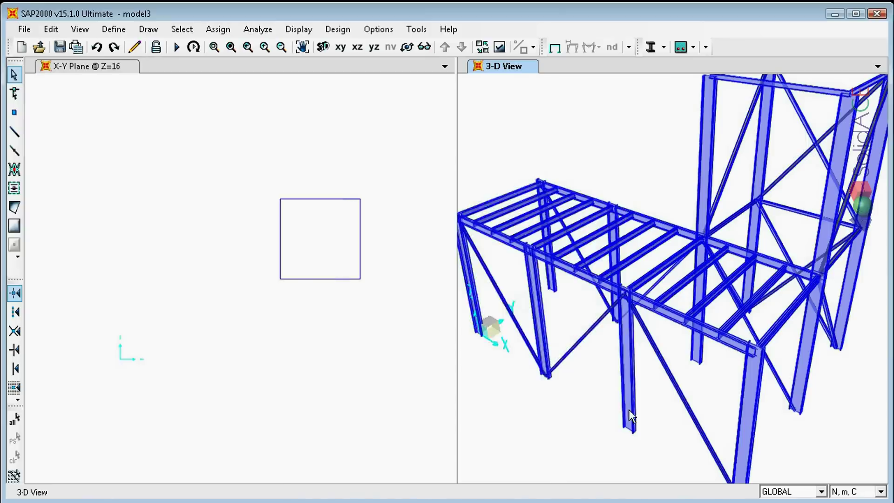
Change the first column's section from IPE600 to IPE200.
{"action": "right_click", "coordinate": [628, 410]}
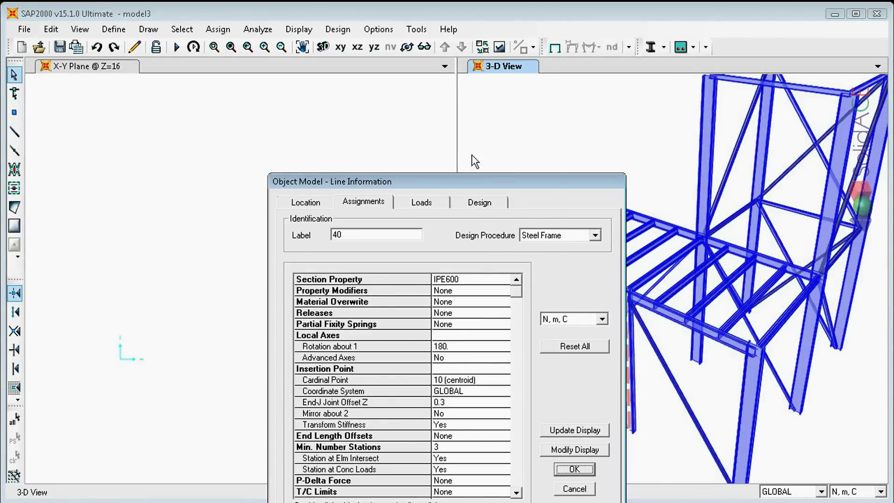
{"action": "left_click_drag", "start_coordinate": [501, 181], "coordinate": [410, 112]}
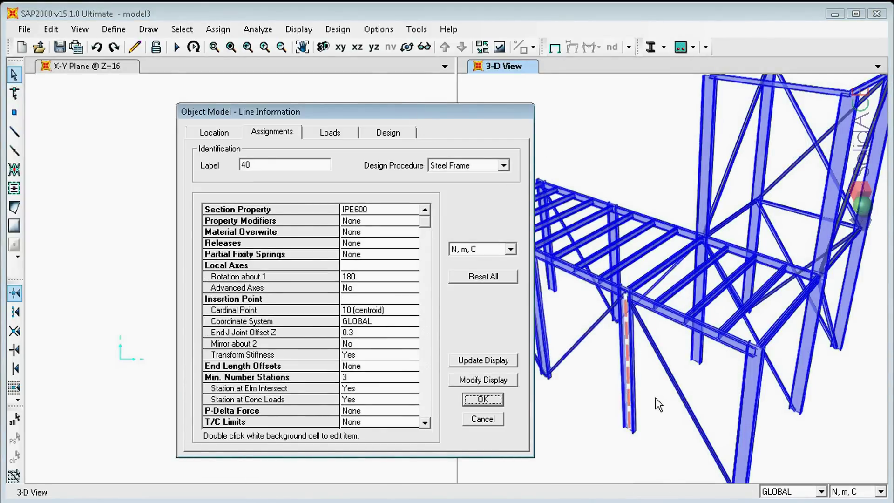
{"action": "double_click", "coordinate": [396, 210]}
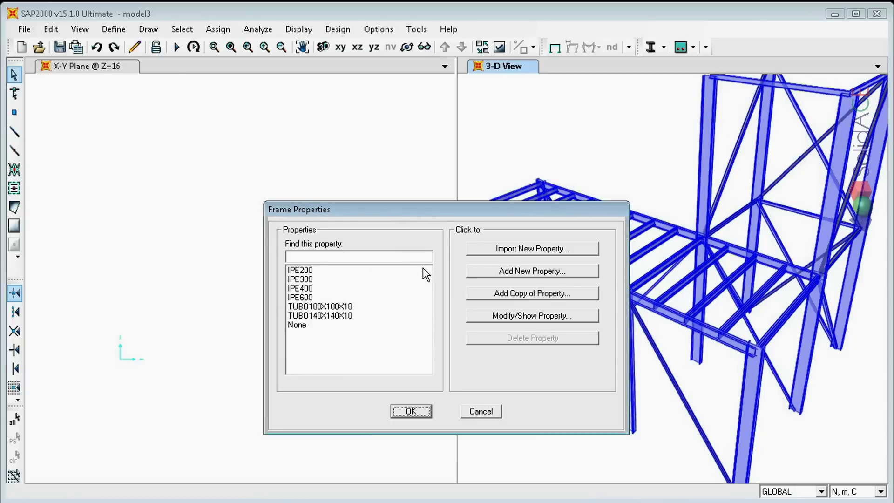
{"action": "left_click_drag", "start_coordinate": [367, 211], "coordinate": [281, 155]}
{"action": "left_click", "coordinate": [217, 213]}
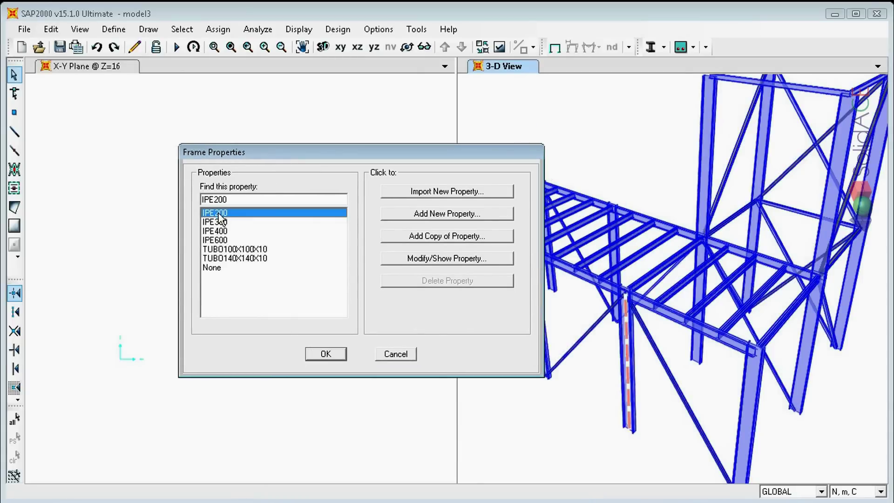
{"action": "left_click", "coordinate": [326, 354]}
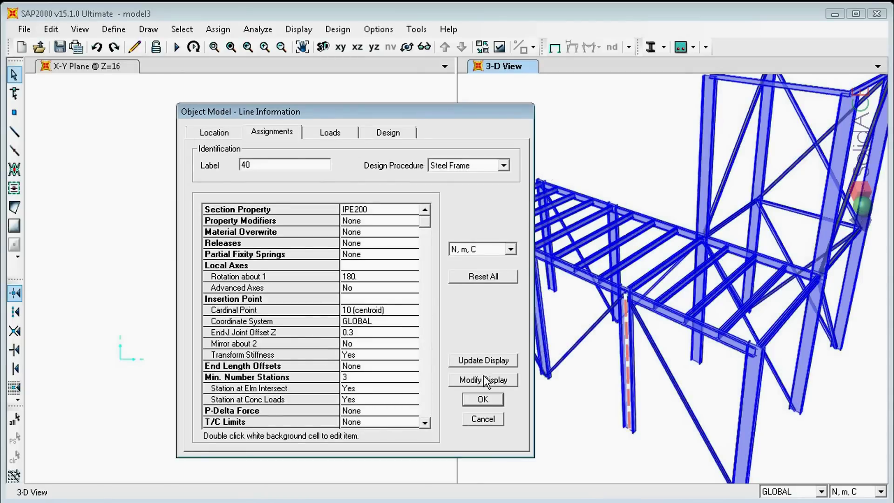
{"action": "left_click", "coordinate": [481, 362]}
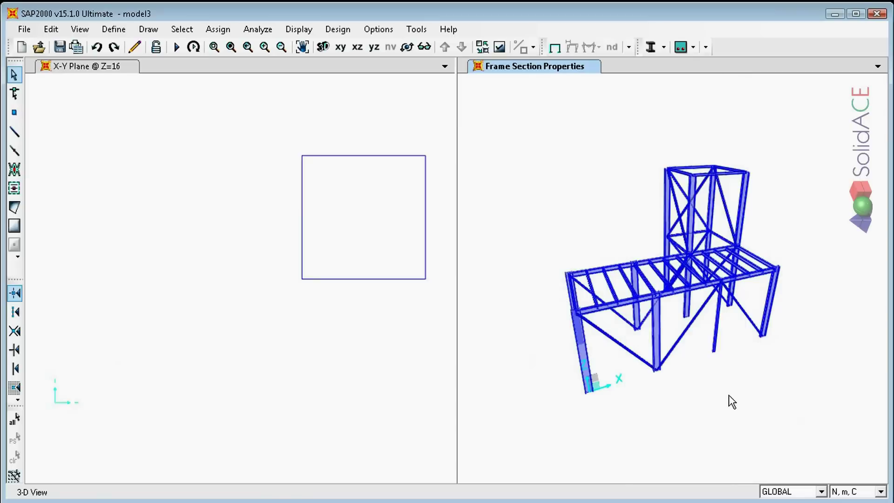
Assign IPE200 to the right-hand column as well.
{"action": "middle_click_drag", "start_coordinate": [731, 383], "coordinate": [575, 373], "text": "shift"}
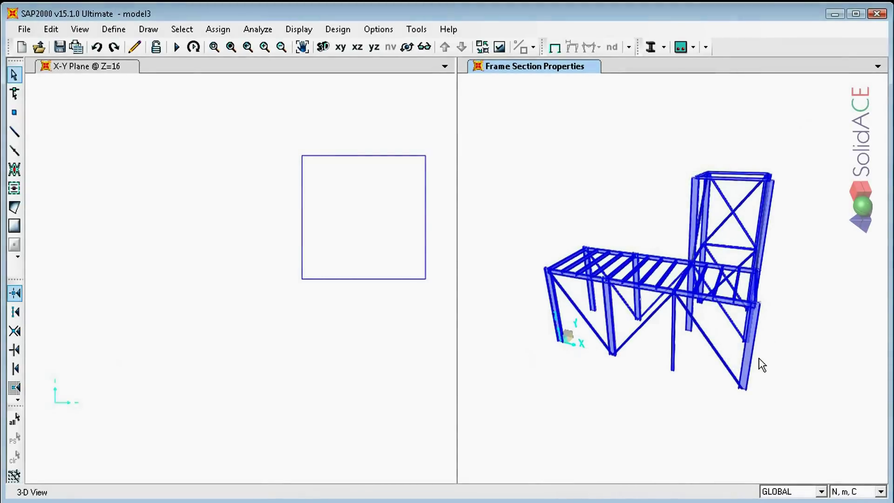
{"action": "right_click", "coordinate": [745, 359]}
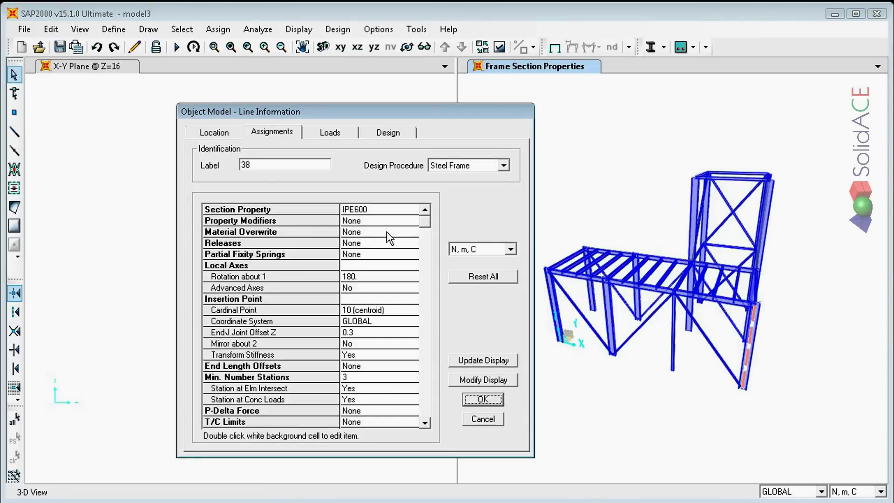
{"action": "left_click", "coordinate": [378, 209]}
{"action": "left_click", "coordinate": [308, 271]}
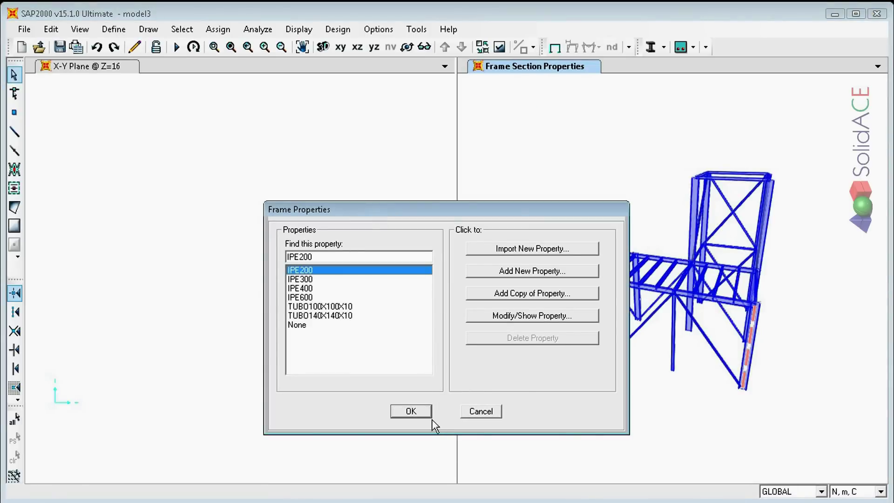
{"action": "left_click", "coordinate": [412, 412]}
{"action": "left_click", "coordinate": [483, 398]}
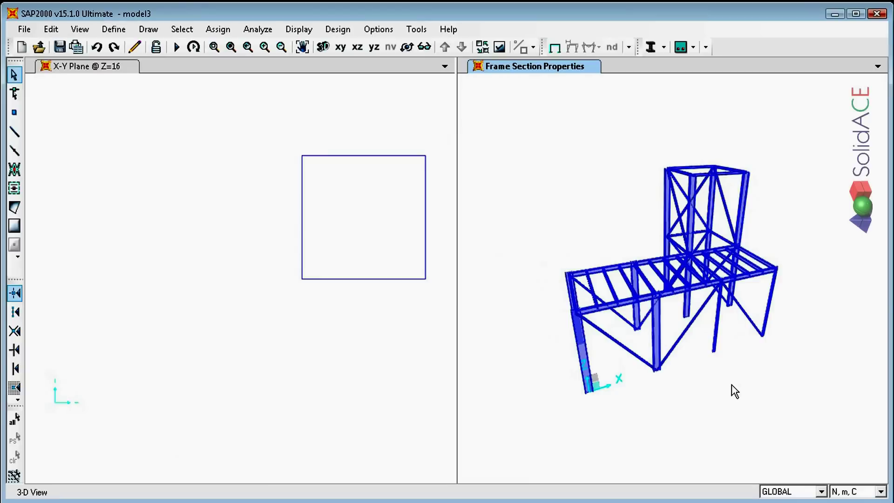
{"action": "middle_click_drag", "start_coordinate": [735, 391], "coordinate": [602, 379], "text": "shift"}
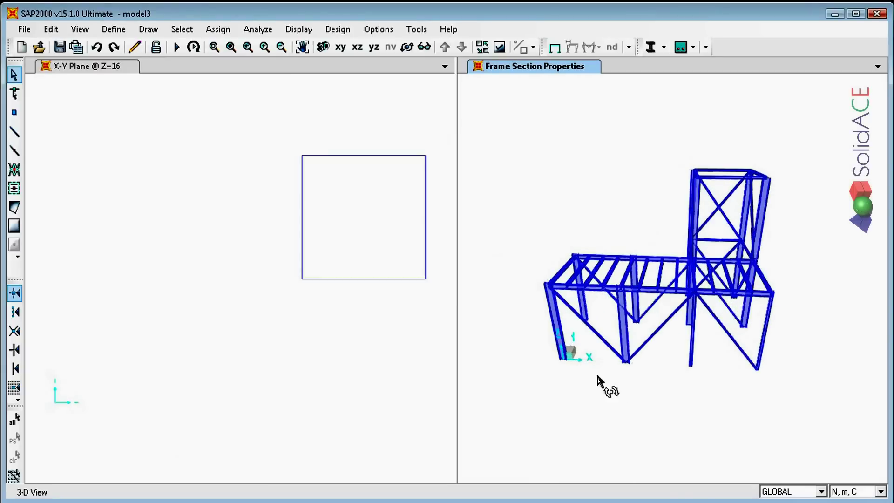
Save the resized model and export it as the CIS/2 STEP file model3.stp.
{"action": "left_click", "coordinate": [59, 53]}
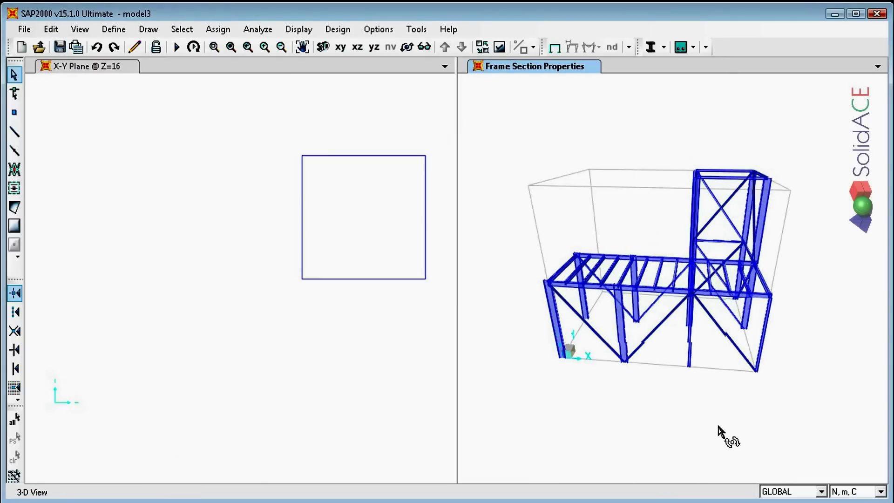
{"action": "left_click_drag", "start_coordinate": [718, 431], "coordinate": [631, 419]}
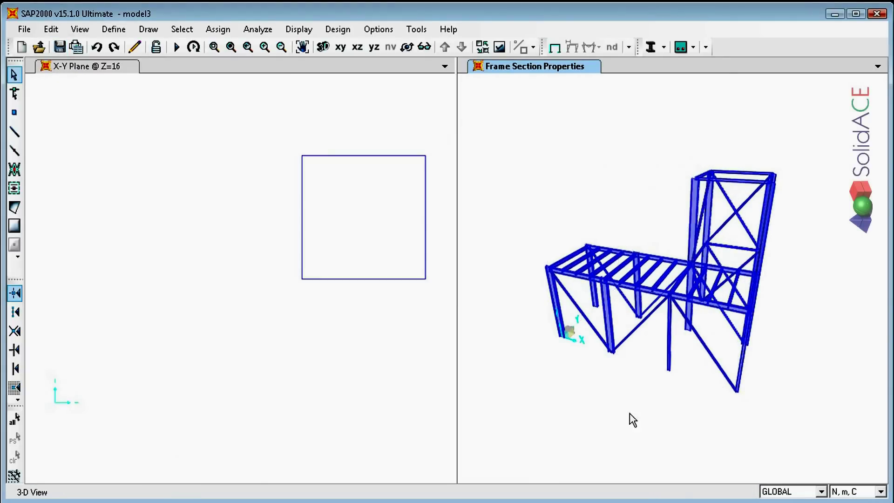
{"action": "left_click", "coordinate": [21, 33]}
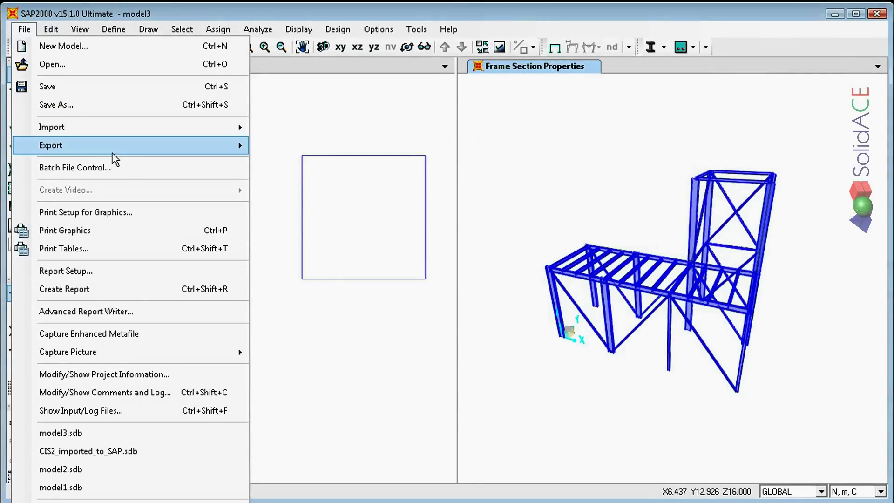
{"action": "mouse_move", "coordinate": [117, 152]}
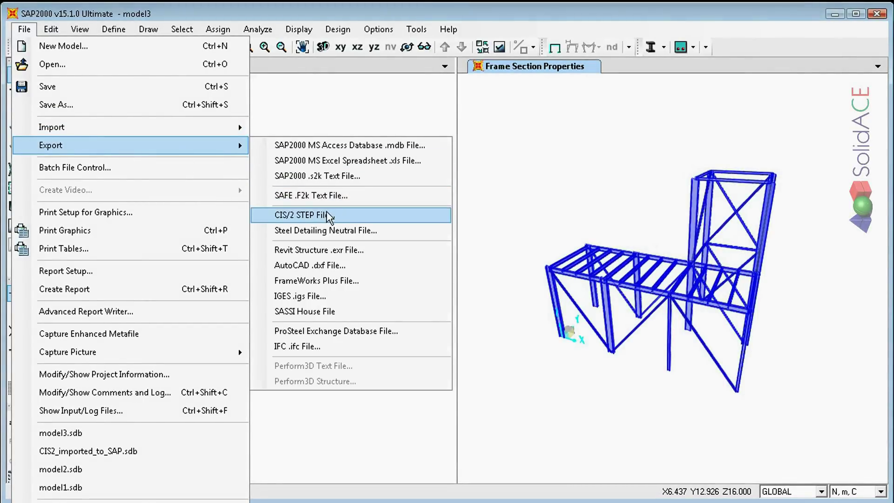
{"action": "left_click", "coordinate": [329, 217]}
{"action": "left_click_drag", "start_coordinate": [336, 206], "coordinate": [227, 114]}
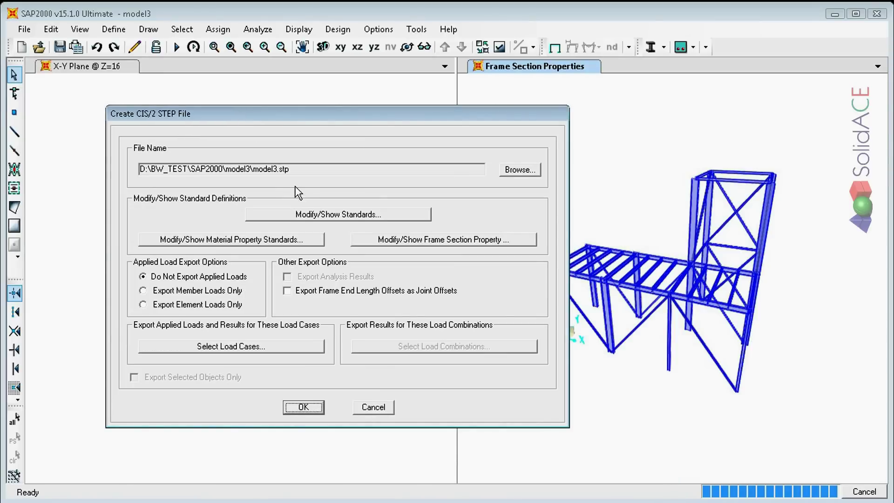
{"action": "left_click", "coordinate": [303, 408]}
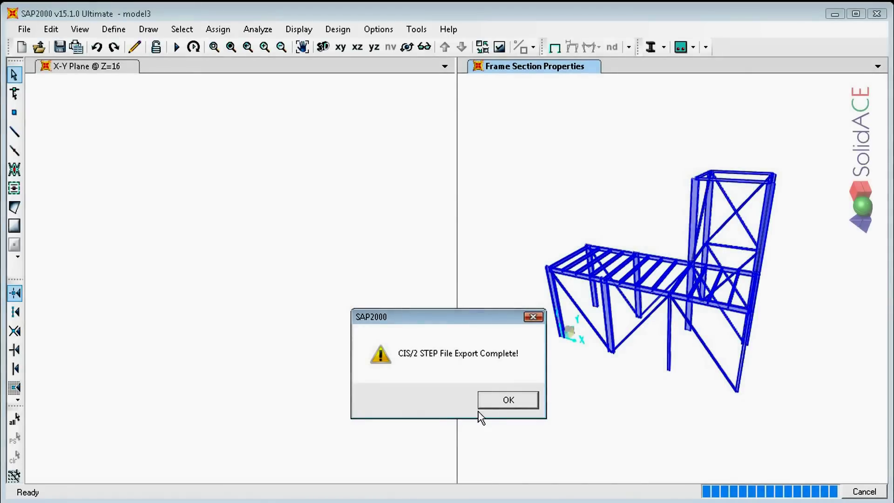
{"action": "left_click", "coordinate": [503, 403]}
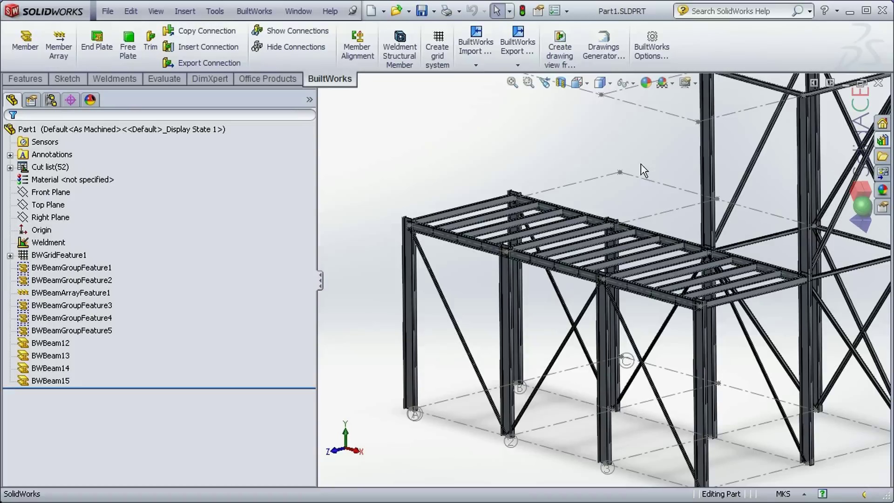
Close Part1 and start a new empty assembly document.
{"action": "scroll", "coordinate": [535, 201], "scroll_direction": "up", "scroll_amount": 5}
{"action": "middle_click_drag", "start_coordinate": [601, 261], "coordinate": [722, 268]}
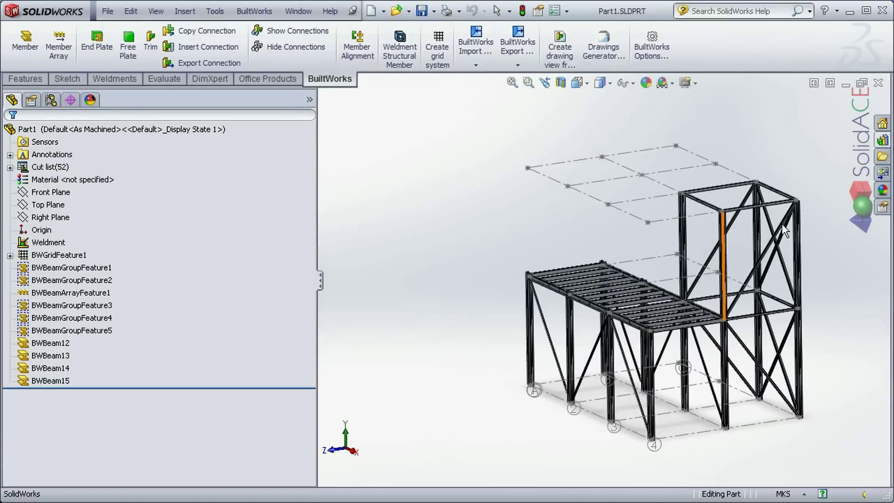
{"action": "left_click", "coordinate": [877, 84]}
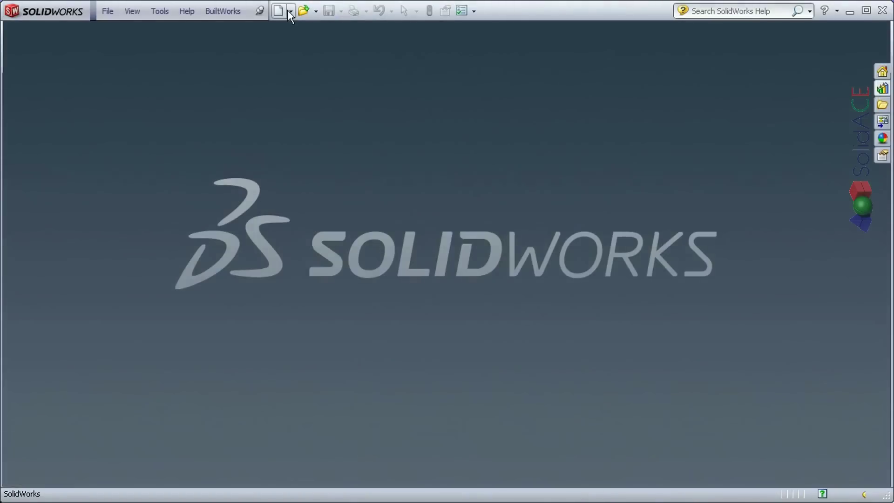
{"action": "left_click", "coordinate": [281, 12]}
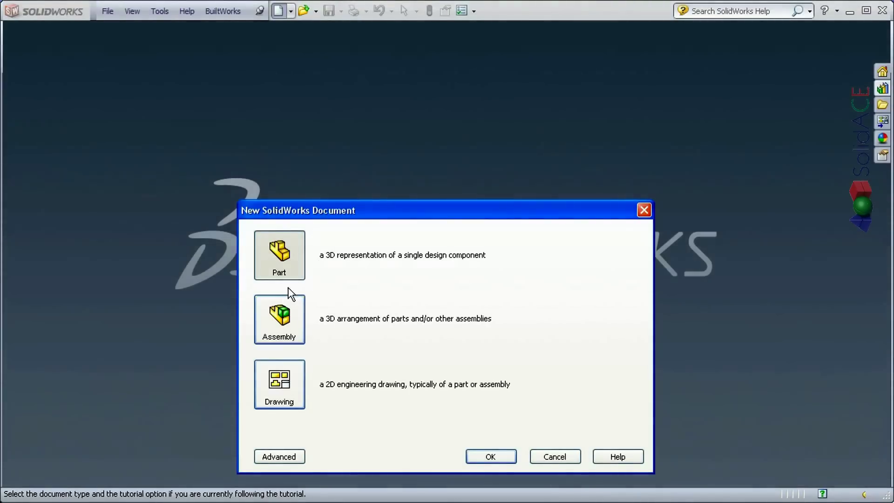
{"action": "left_click", "coordinate": [285, 318]}
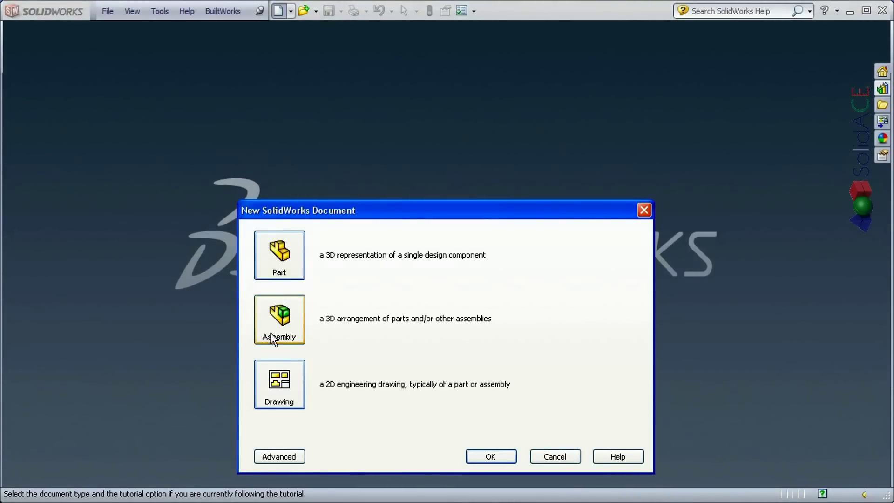
{"action": "left_click", "coordinate": [501, 457]}
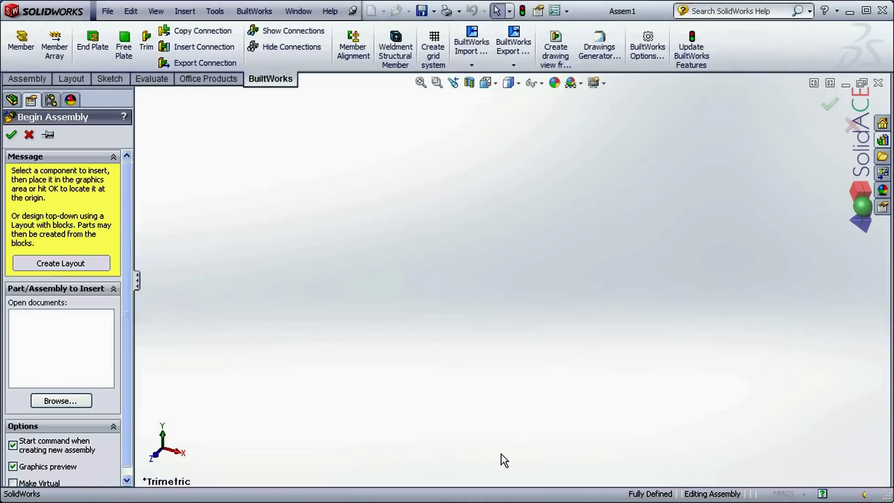
{"action": "left_click", "coordinate": [11, 136]}
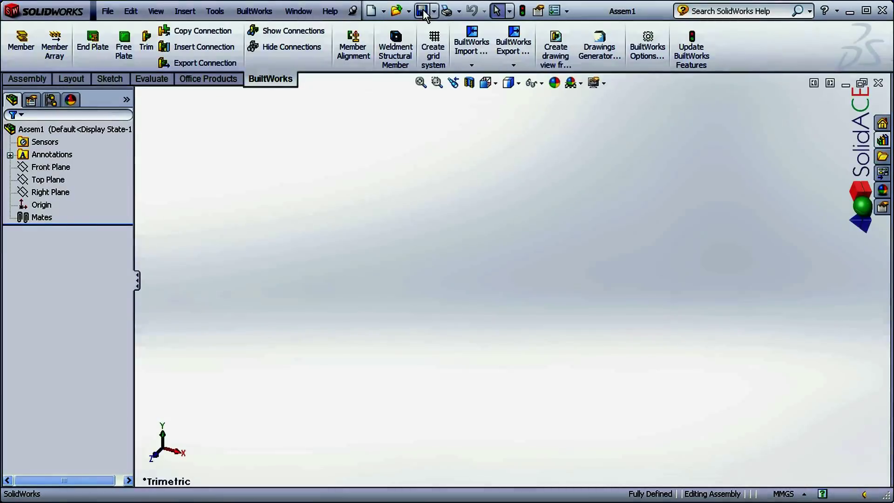
Save the assembly as Assem1.SLDASM in a new Assembly_of_the_structure folder under SW_to_SAP.
{"action": "left_click", "coordinate": [422, 11]}
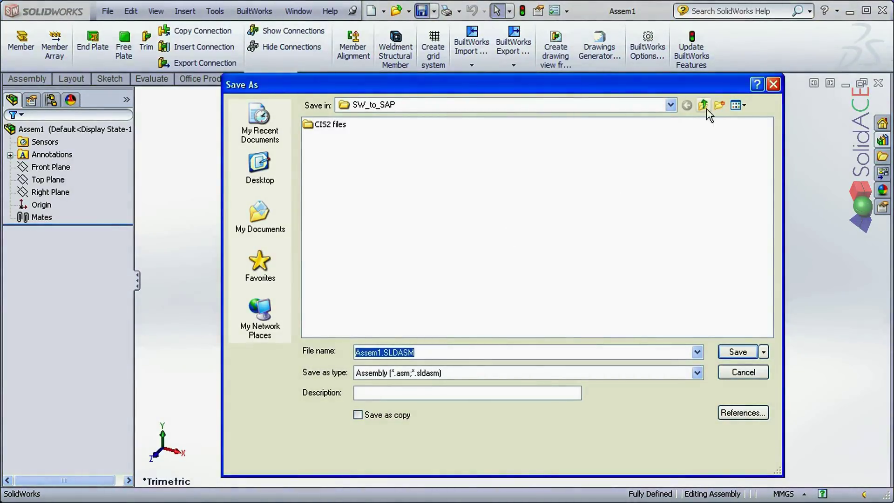
{"action": "left_click", "coordinate": [720, 106]}
{"action": "type", "text": "As"}
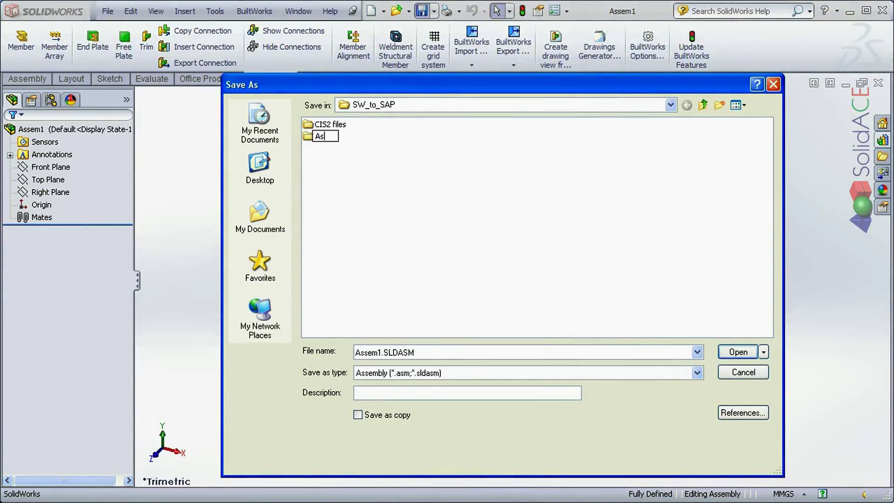
{"action": "type", "text": "sembly_of"}
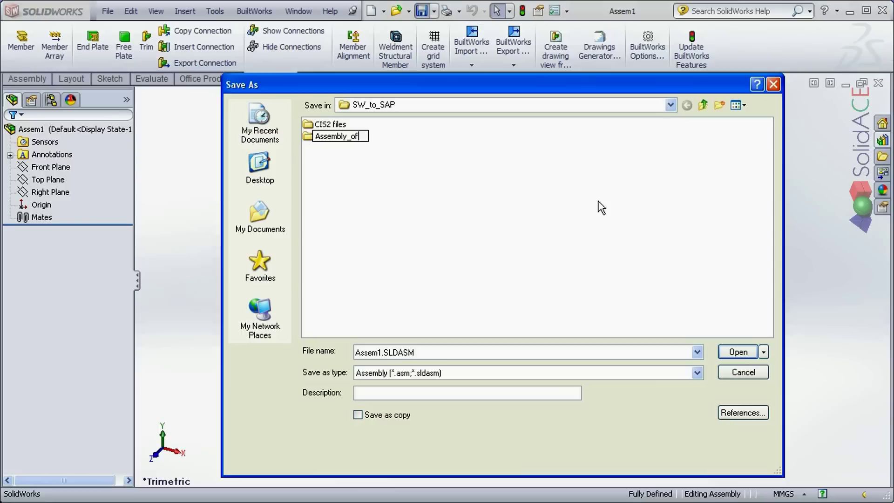
{"action": "type", "text": "_the_structure"}
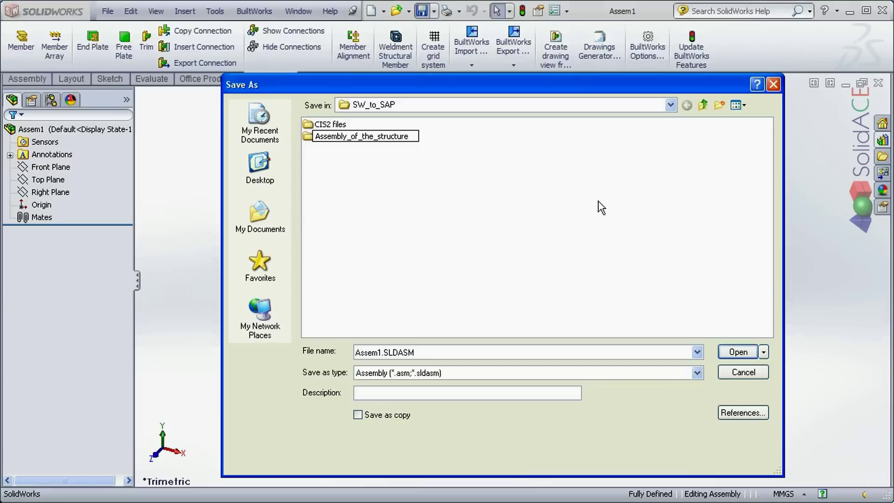
{"action": "left_click", "coordinate": [736, 352]}
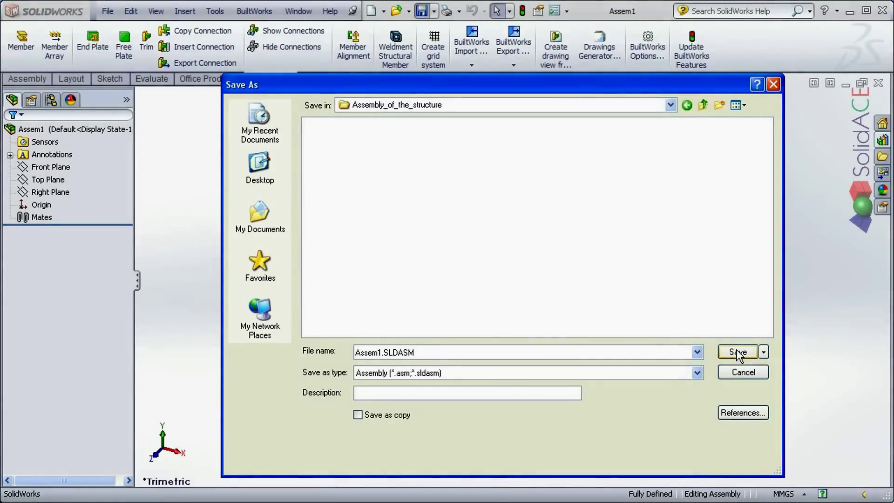
{"action": "left_click", "coordinate": [736, 352]}
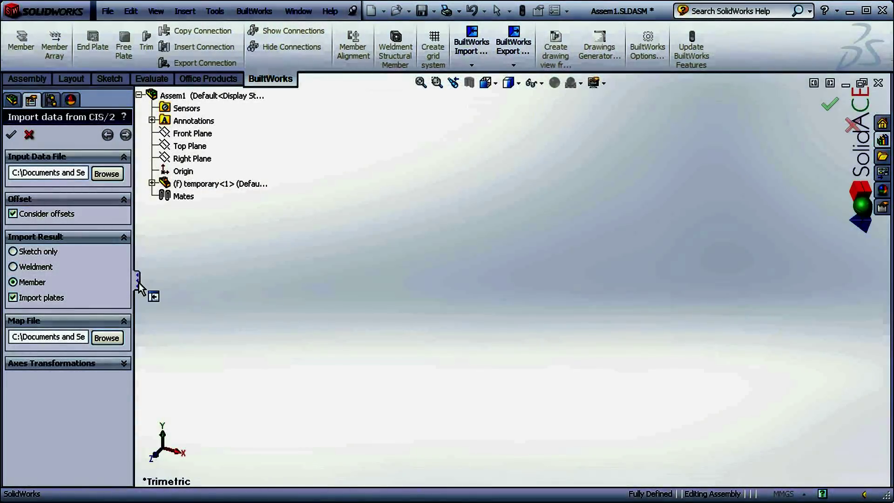
Set model3.STP from SW_to_SAP as the CIS/2 input data file.
{"action": "left_click_drag", "start_coordinate": [196, 287], "coordinate": [264, 275]}
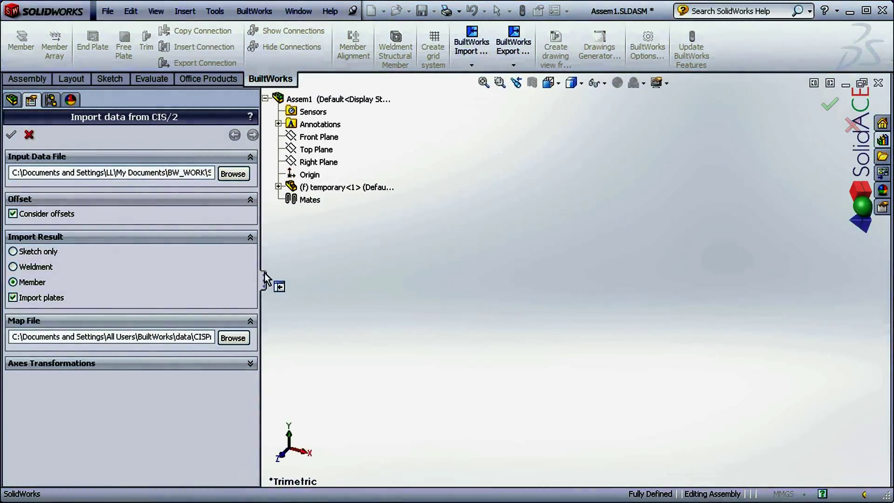
{"action": "left_click", "coordinate": [232, 174]}
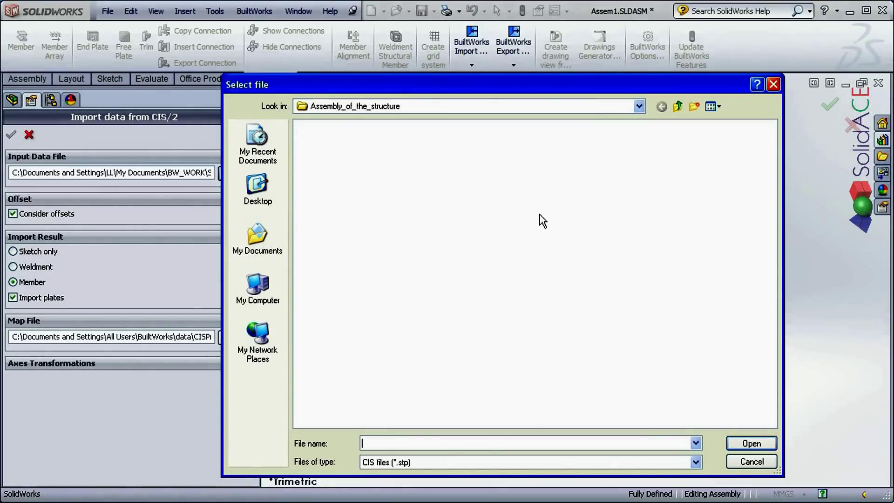
{"action": "left_click", "coordinate": [677, 106]}
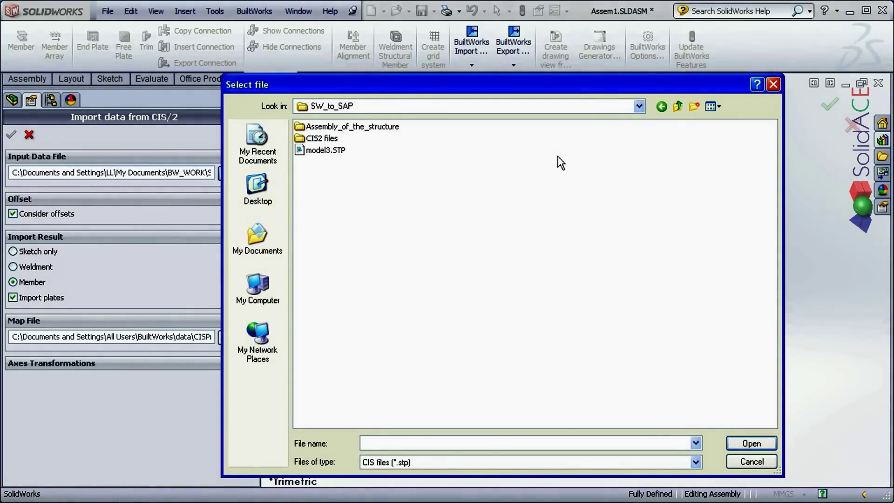
{"action": "left_click", "coordinate": [323, 150]}
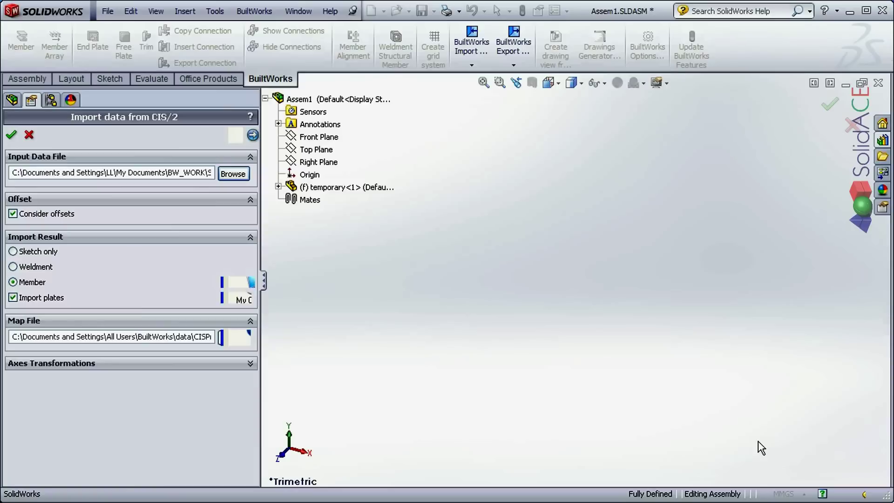
{"action": "left_click", "coordinate": [759, 441]}
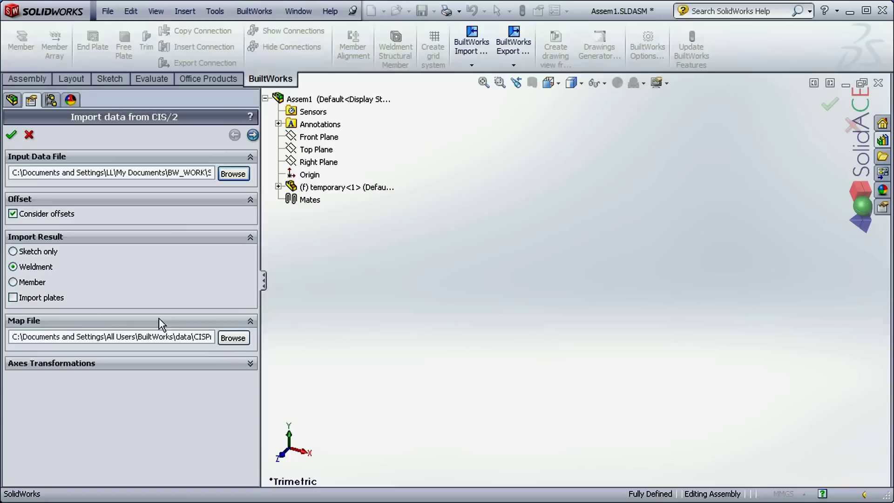
Use CISProfileMap2SAP2000.map as the profile map file.
{"action": "left_click_drag", "start_coordinate": [266, 290], "coordinate": [271, 293]}
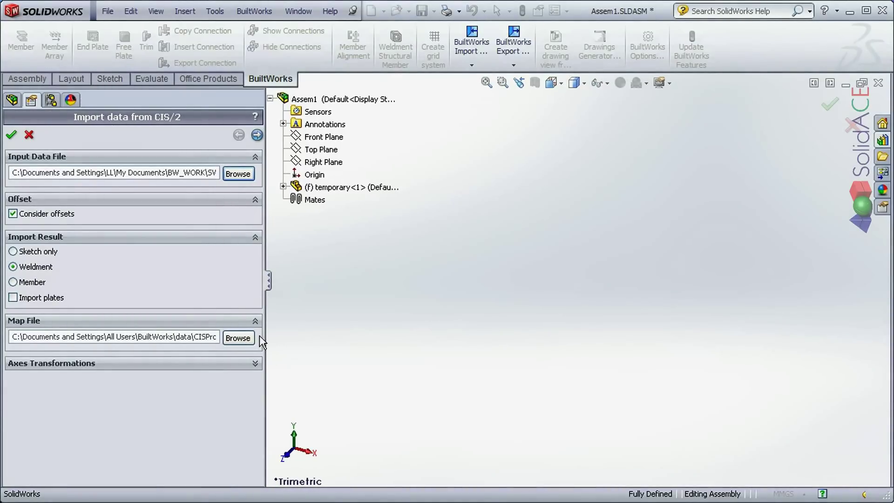
{"action": "left_click", "coordinate": [238, 338]}
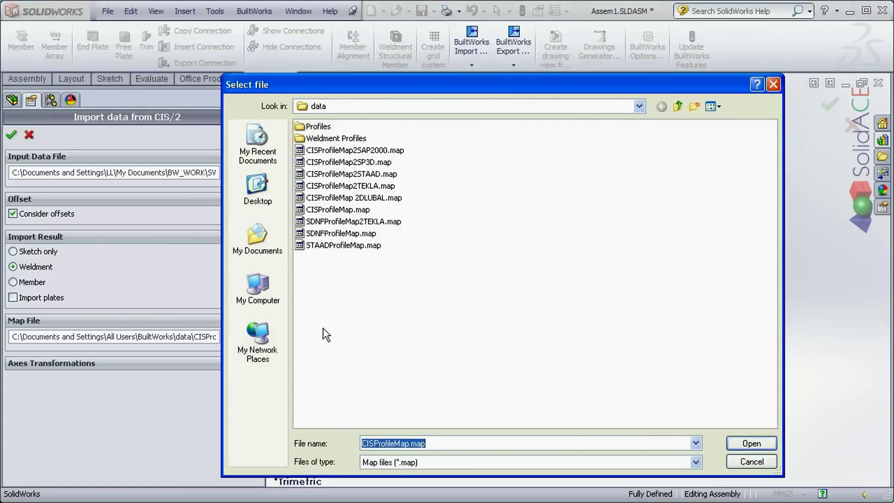
{"action": "left_click", "coordinate": [363, 151]}
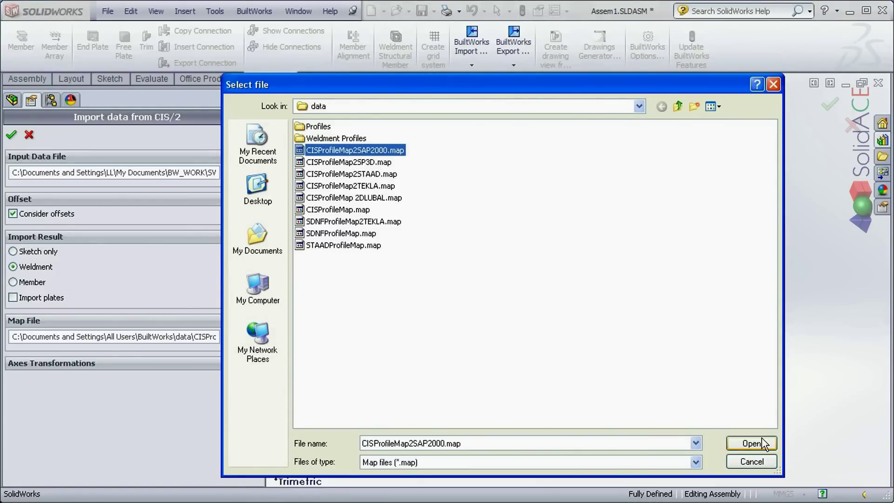
{"action": "left_click", "coordinate": [751, 443]}
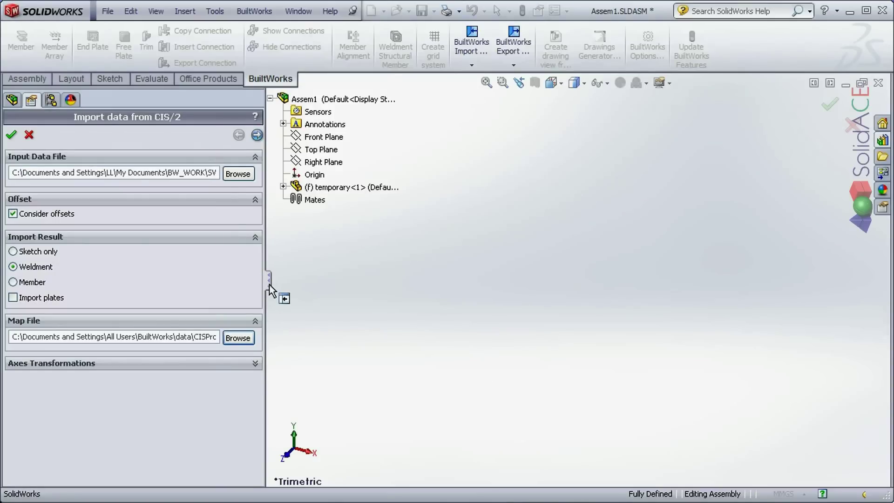
{"action": "left_click_drag", "start_coordinate": [270, 285], "coordinate": [360, 295]}
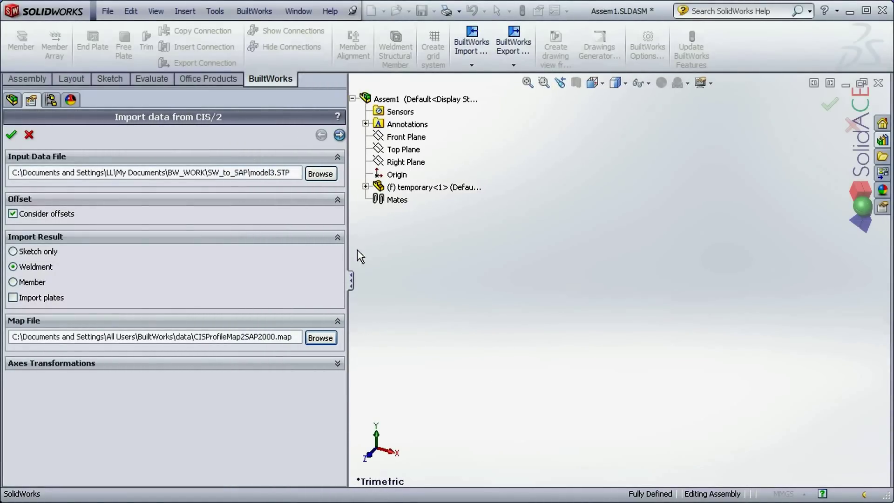
Accept European IPE shapes for IPE200, IPE600, IPE300 and IPE400, then build the solid members.
{"action": "left_click", "coordinate": [340, 136]}
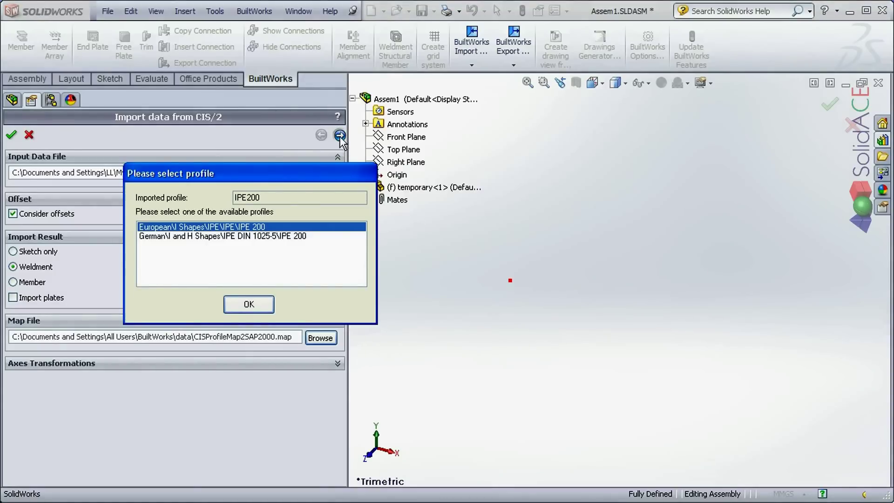
{"action": "left_click", "coordinate": [250, 306]}
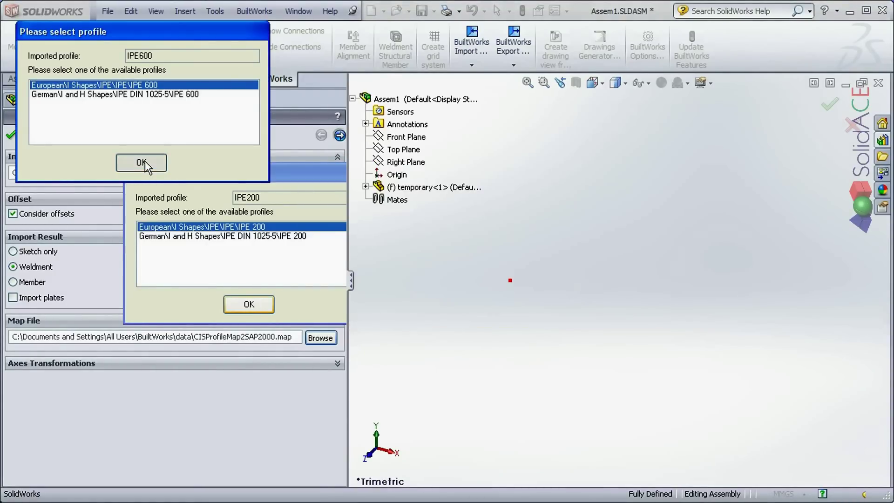
{"action": "left_click", "coordinate": [144, 163]}
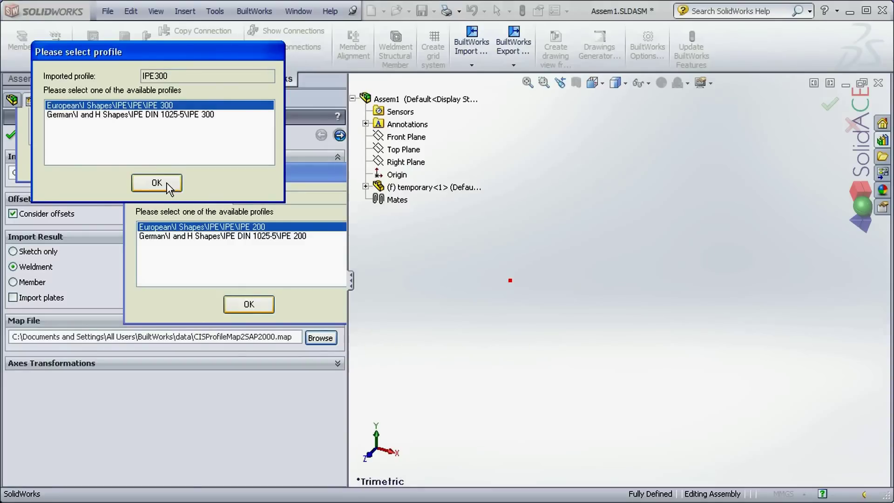
{"action": "left_click", "coordinate": [167, 187]}
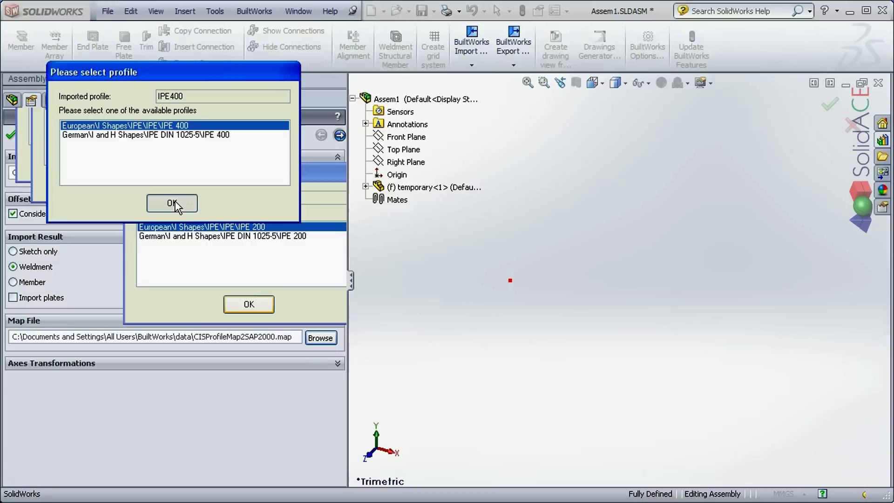
{"action": "left_click", "coordinate": [171, 204]}
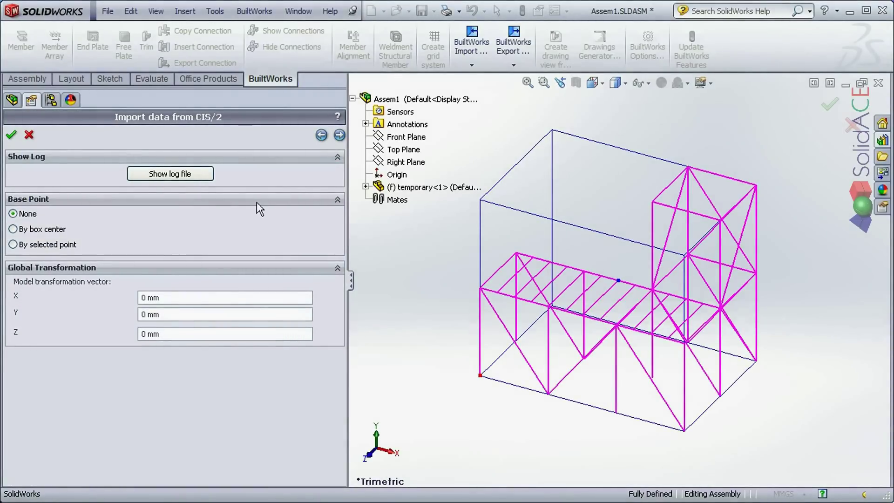
{"action": "left_click", "coordinate": [340, 135]}
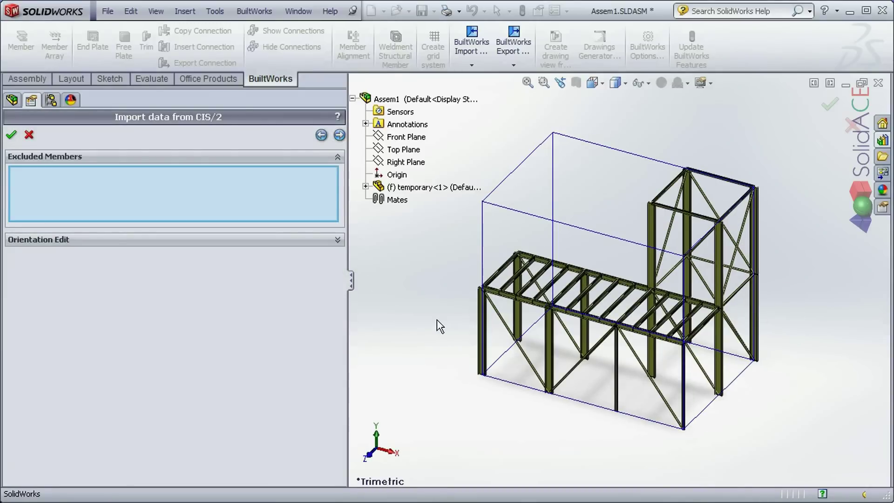
Exclude two adjacent middle floor beams (Solid Body<1> and <2>) and advance to Join Members.
{"action": "scroll", "coordinate": [629, 324], "scroll_direction": "down", "scroll_amount": 3}
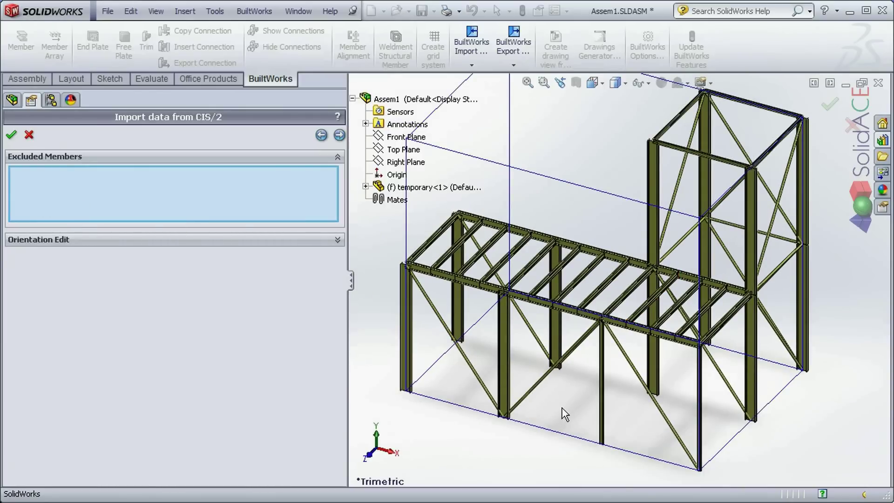
{"action": "left_click", "coordinate": [557, 272]}
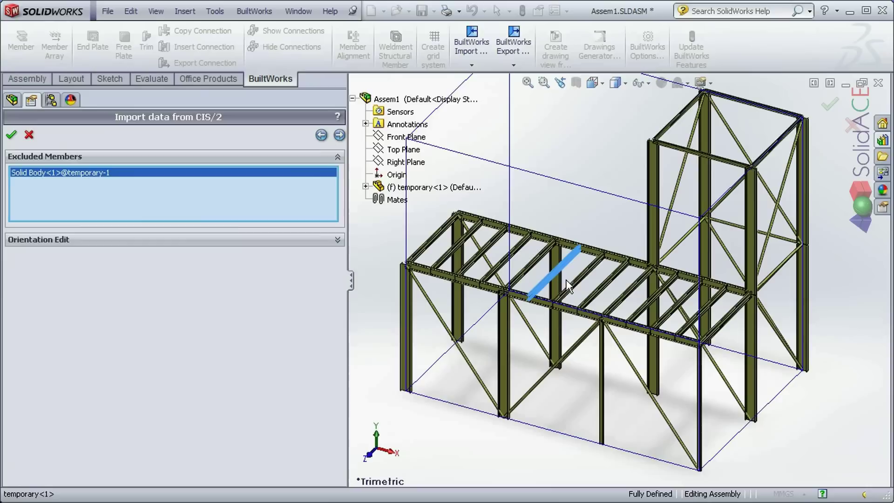
{"action": "left_click", "coordinate": [599, 260]}
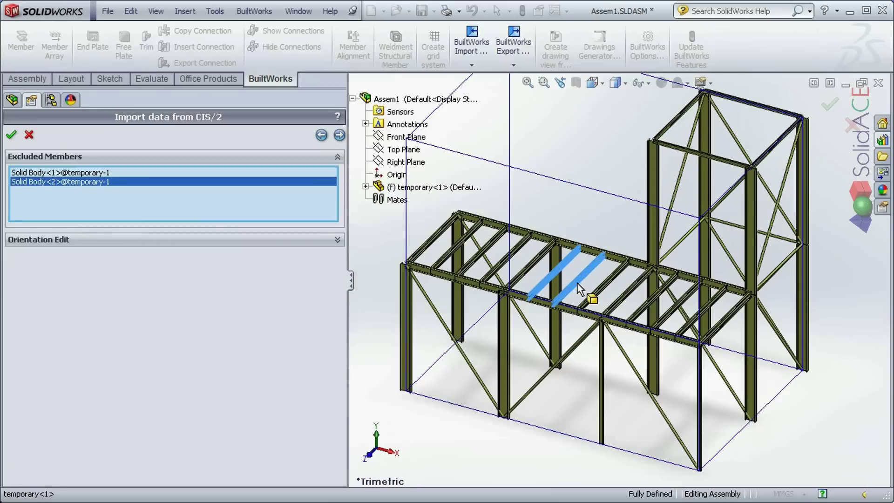
{"action": "left_click", "coordinate": [339, 136]}
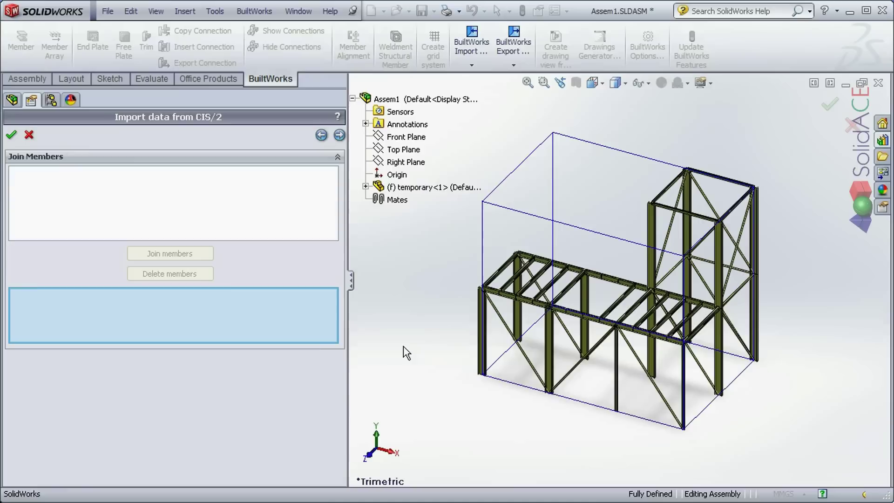
Join the twelve front edge beam segments into Member1.
{"action": "scroll", "coordinate": [563, 303], "scroll_direction": "down", "scroll_amount": 3}
{"action": "scroll", "coordinate": [591, 317], "scroll_direction": "up", "scroll_amount": 5}
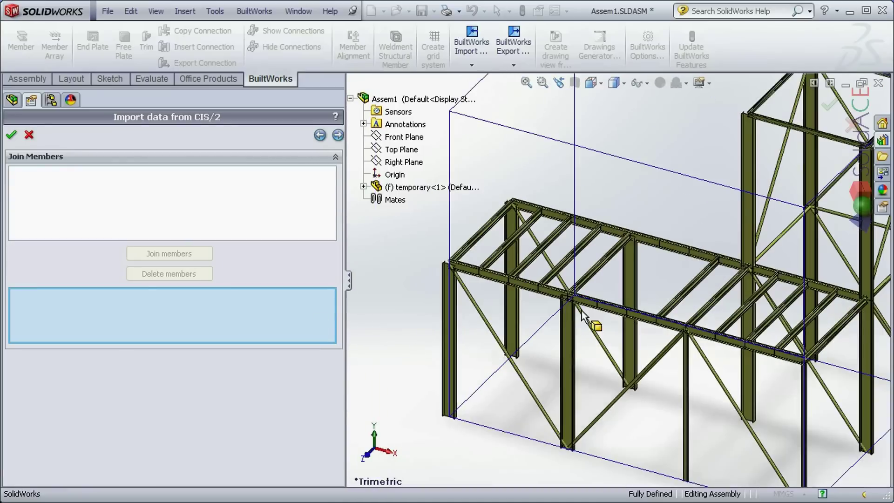
{"action": "scroll", "coordinate": [669, 334], "scroll_direction": "down", "scroll_amount": 3}
{"action": "scroll", "coordinate": [453, 211], "scroll_direction": "down", "scroll_amount": 2}
{"action": "scroll", "coordinate": [453, 211], "scroll_direction": "up", "scroll_amount": 4}
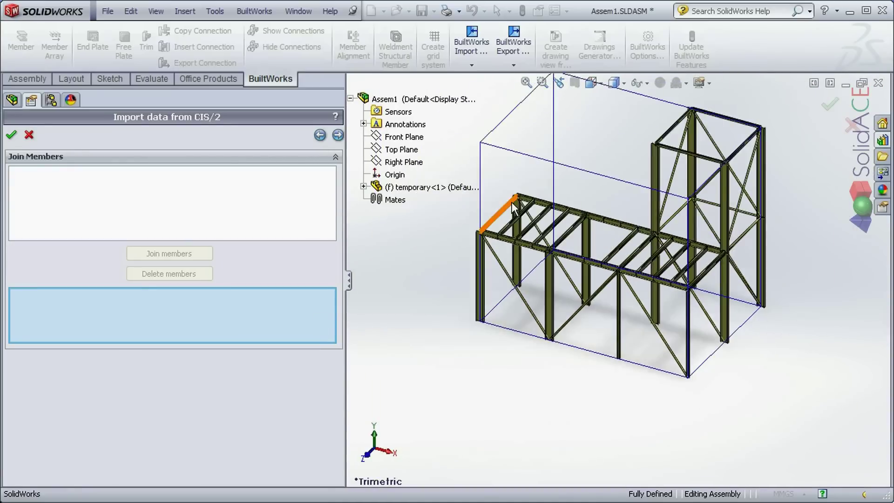
{"action": "scroll", "coordinate": [519, 255], "scroll_direction": "down", "scroll_amount": 2}
{"action": "left_click", "coordinate": [462, 251]}
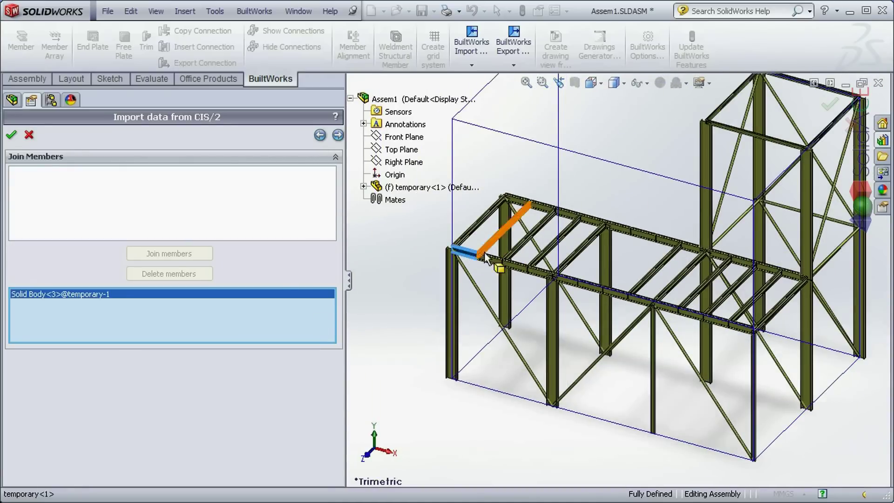
{"action": "left_click", "coordinate": [492, 262]}
{"action": "left_click", "coordinate": [515, 267]}
{"action": "left_click", "coordinate": [546, 277]}
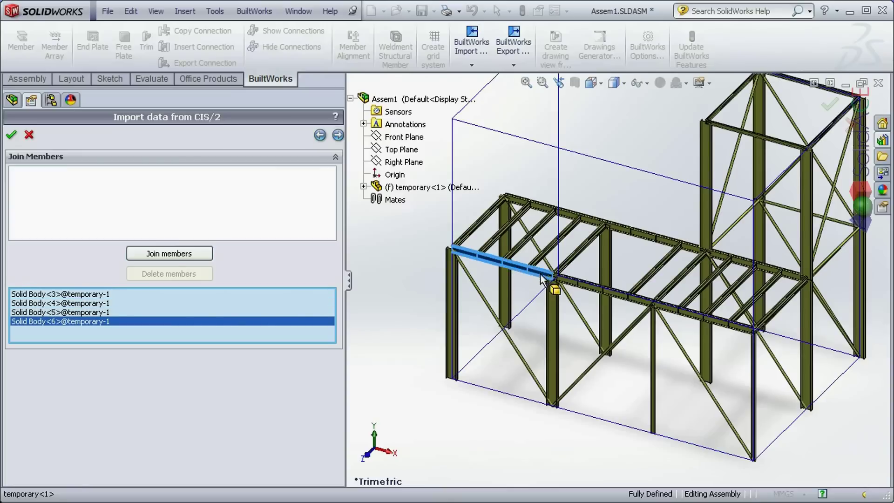
{"action": "left_click", "coordinate": [580, 286]}
{"action": "left_click", "coordinate": [611, 296]}
{"action": "left_click", "coordinate": [615, 297]}
{"action": "left_click", "coordinate": [641, 304]}
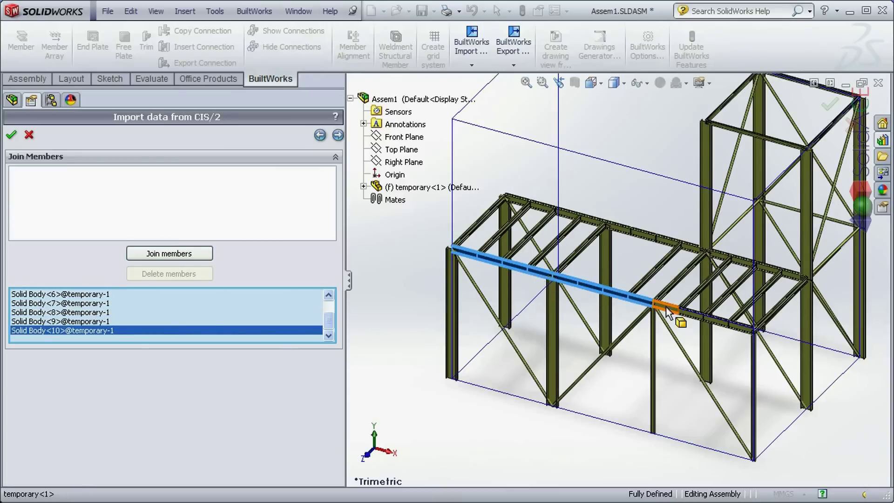
{"action": "left_click", "coordinate": [667, 311]}
{"action": "left_click", "coordinate": [693, 317]}
{"action": "left_click", "coordinate": [716, 329]}
{"action": "left_click", "coordinate": [742, 329]}
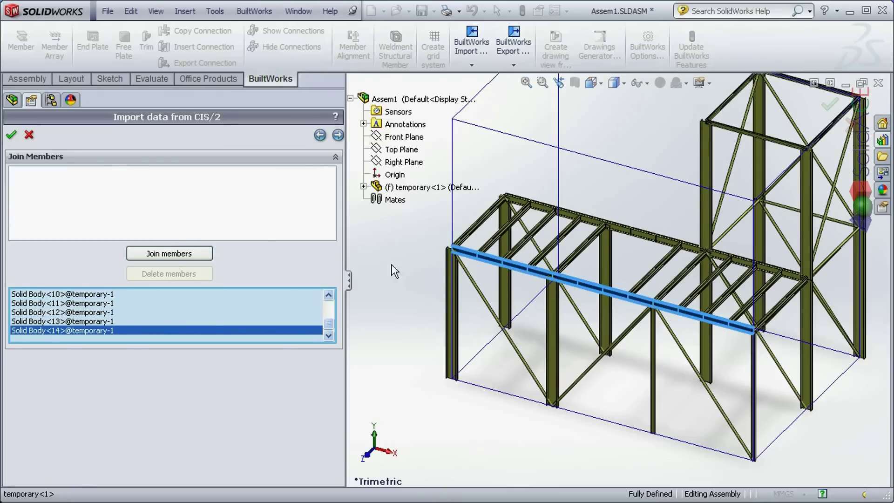
{"action": "left_click", "coordinate": [205, 254]}
{"action": "left_click", "coordinate": [269, 319]}
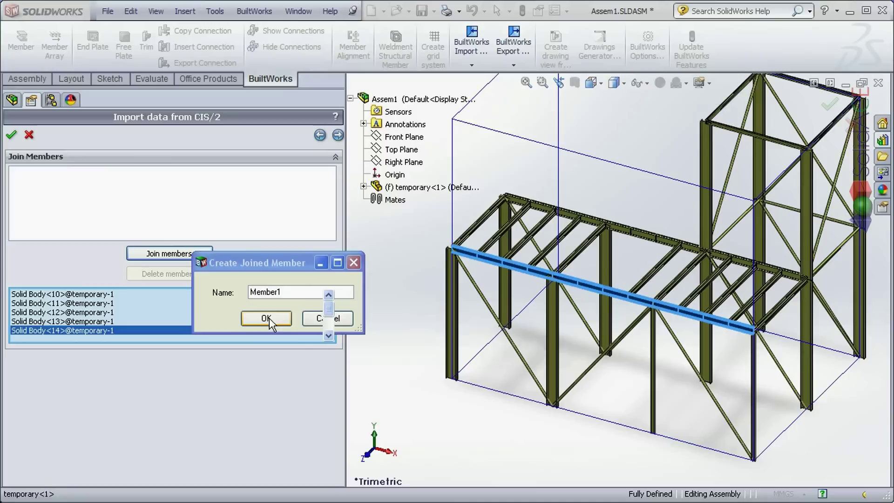
Join the twelve back edge beam segments into Member2.
{"action": "left_click", "coordinate": [516, 200]}
{"action": "left_click", "coordinate": [543, 206]}
{"action": "left_click", "coordinate": [561, 213]}
{"action": "left_click", "coordinate": [600, 223]}
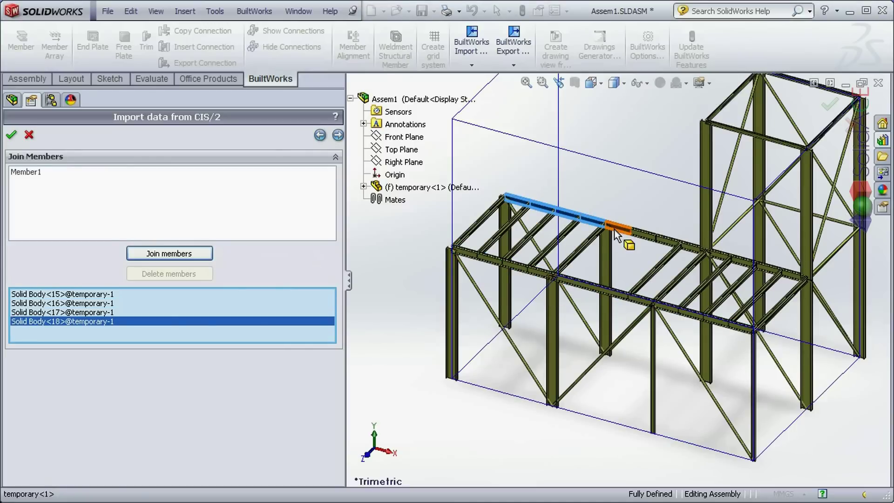
{"action": "left_click", "coordinate": [625, 230]}
{"action": "left_click", "coordinate": [651, 236]}
{"action": "left_click", "coordinate": [676, 243]}
{"action": "left_click", "coordinate": [694, 247]}
{"action": "left_click", "coordinate": [719, 255]}
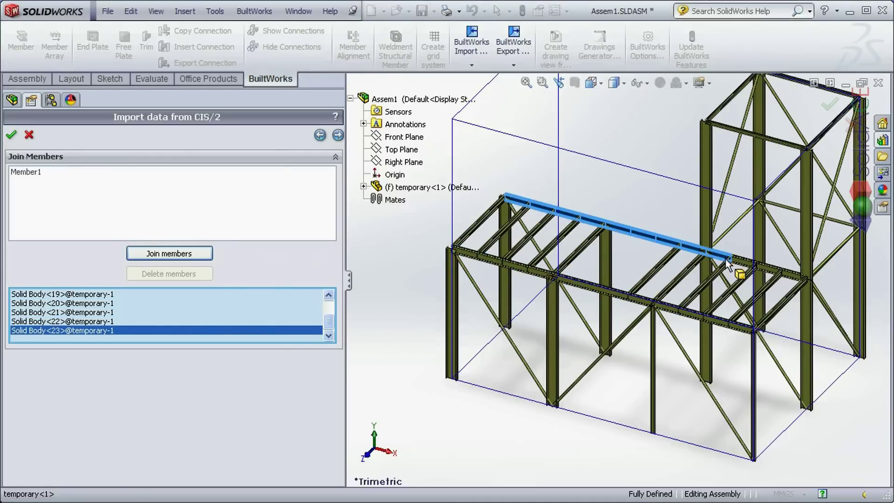
{"action": "left_click", "coordinate": [745, 262]}
{"action": "left_click", "coordinate": [770, 269]}
{"action": "left_click", "coordinate": [787, 278]}
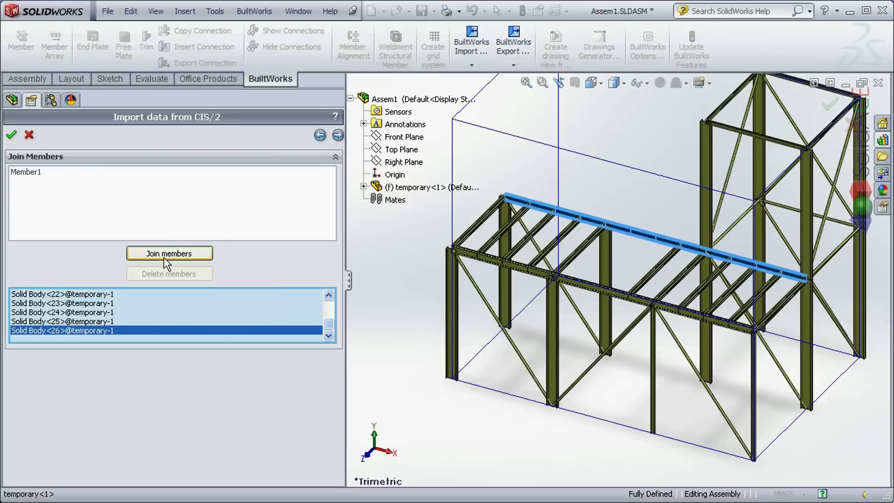
{"action": "left_click", "coordinate": [144, 253]}
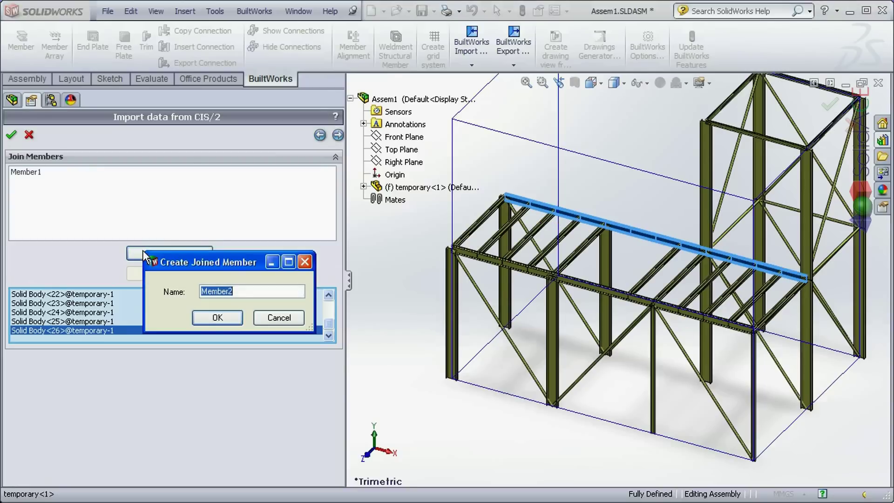
{"action": "left_click", "coordinate": [202, 317]}
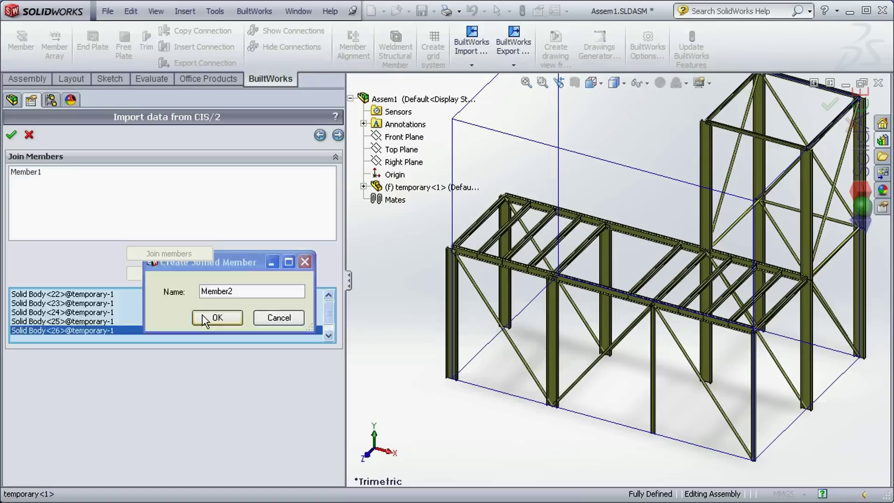
Check Member1 and Member2 in the model, then advance to parts creation.
{"action": "left_click", "coordinate": [28, 173]}
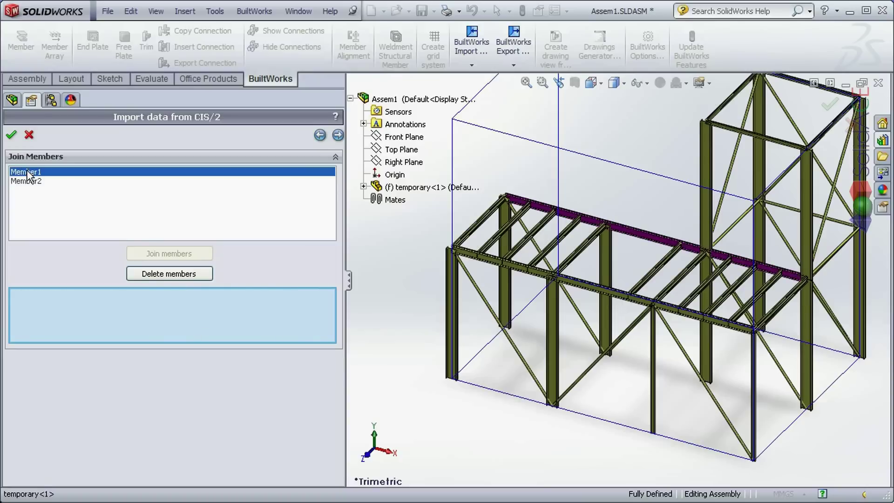
{"action": "left_click", "coordinate": [27, 182]}
{"action": "left_click", "coordinate": [26, 171]}
{"action": "left_click", "coordinate": [26, 182]}
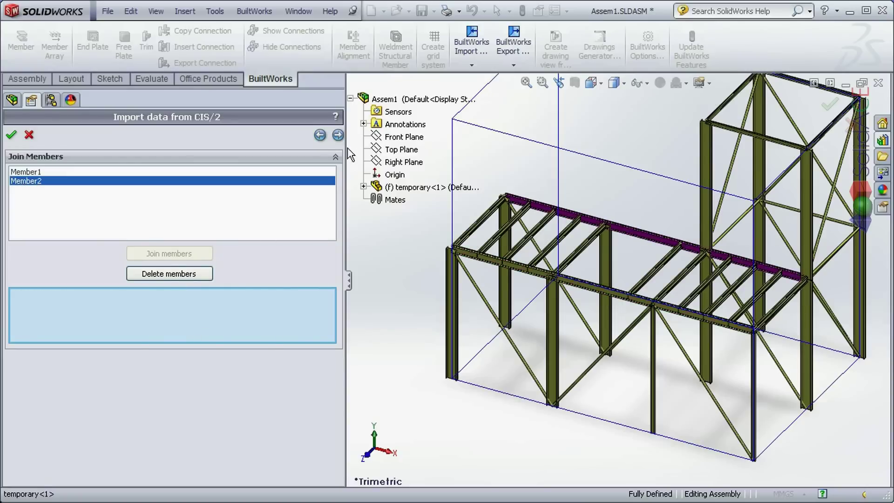
{"action": "left_click", "coordinate": [338, 135]}
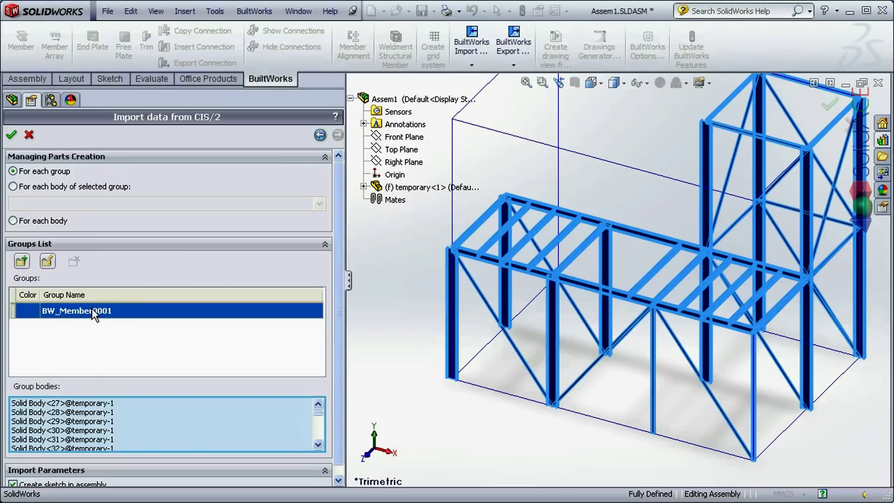
Choose For each body, accept deleting the existing group, and run the import.
{"action": "left_click", "coordinate": [24, 222]}
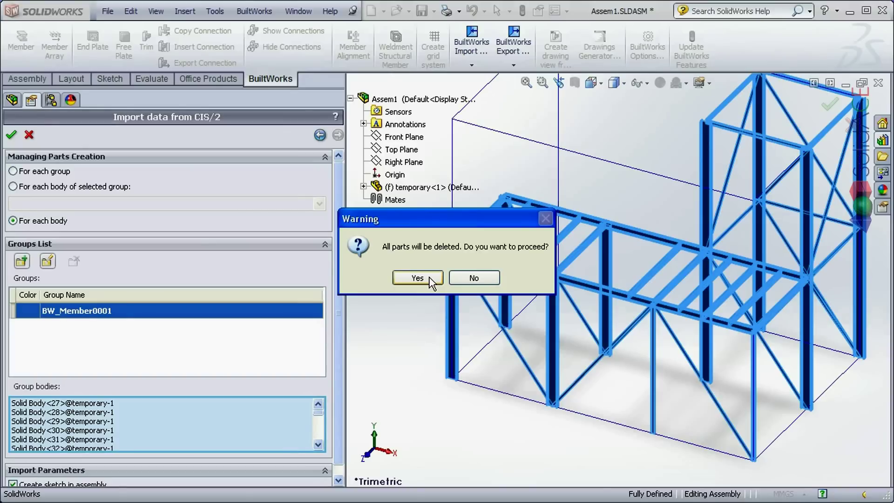
{"action": "left_click", "coordinate": [427, 281]}
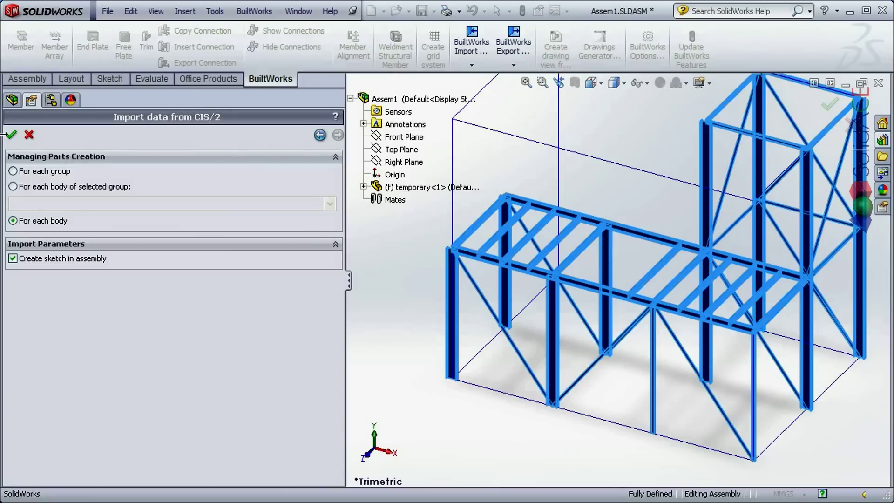
{"action": "left_click", "coordinate": [12, 135]}
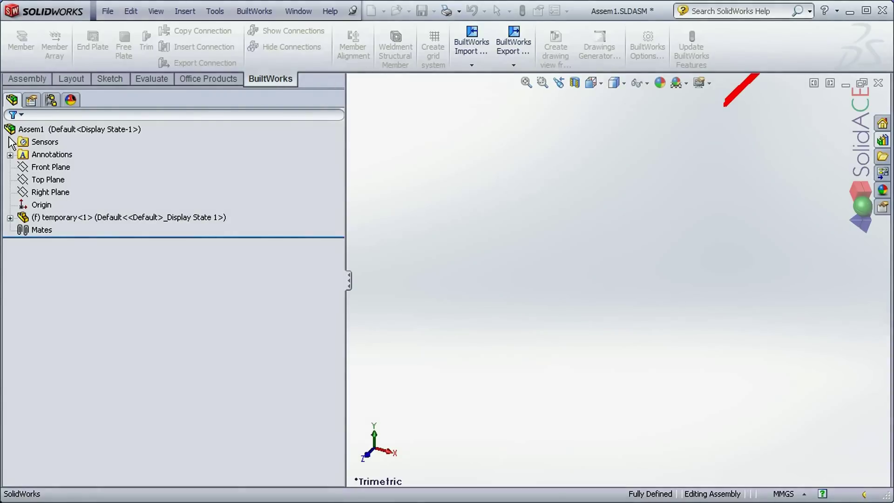
Group the Configure Sections table by Imported section and select the TUBO140X140X10 row for mapping.
{"action": "left_click_drag", "start_coordinate": [148, 40], "coordinate": [166, 59]}
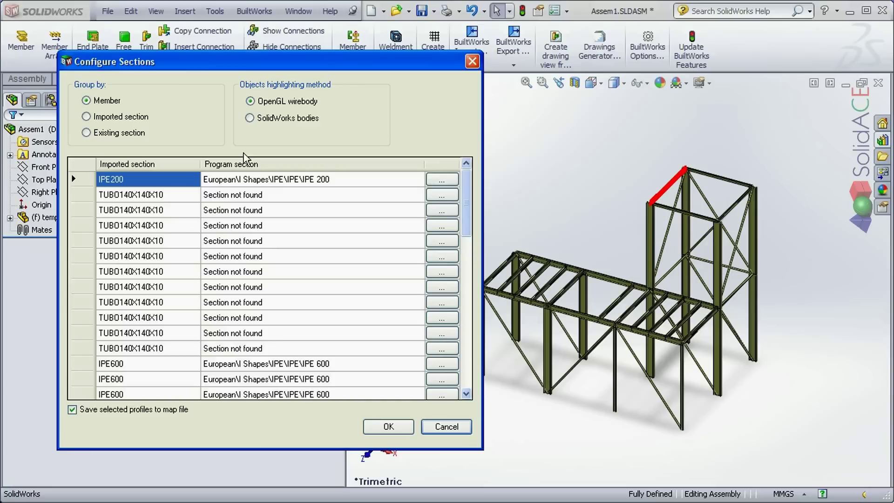
{"action": "left_click", "coordinate": [139, 122]}
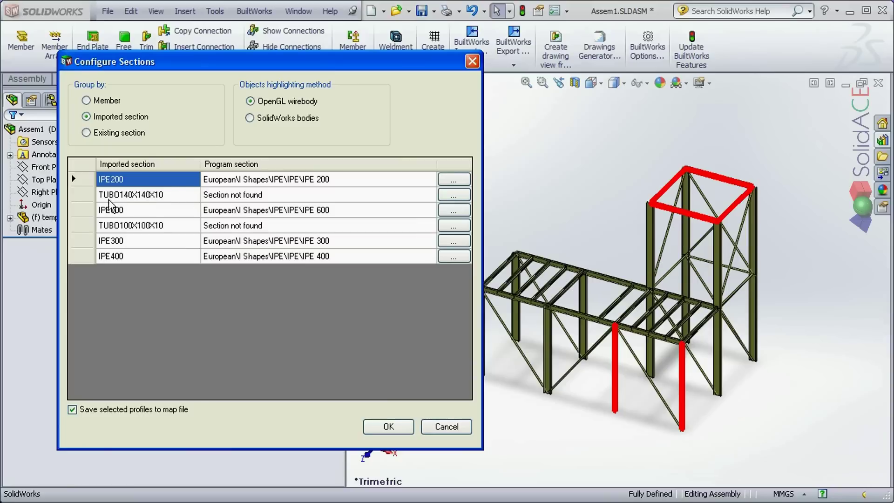
{"action": "left_click", "coordinate": [80, 199]}
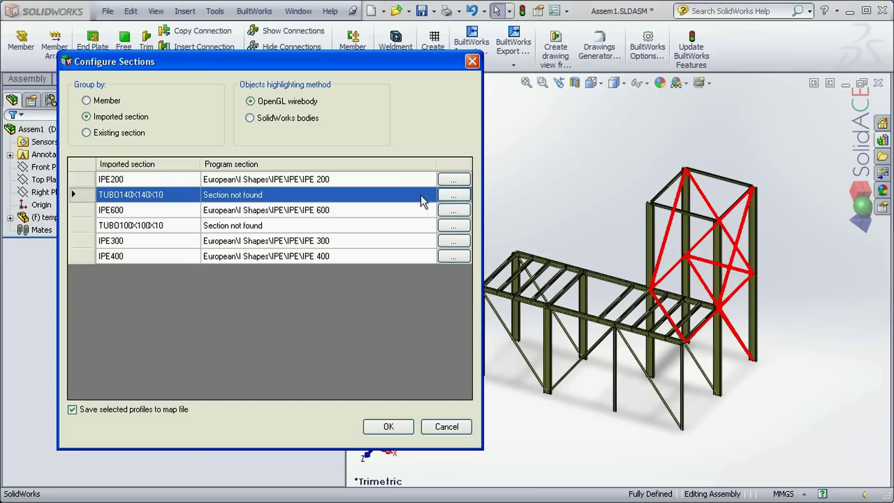
{"action": "left_click", "coordinate": [464, 196]}
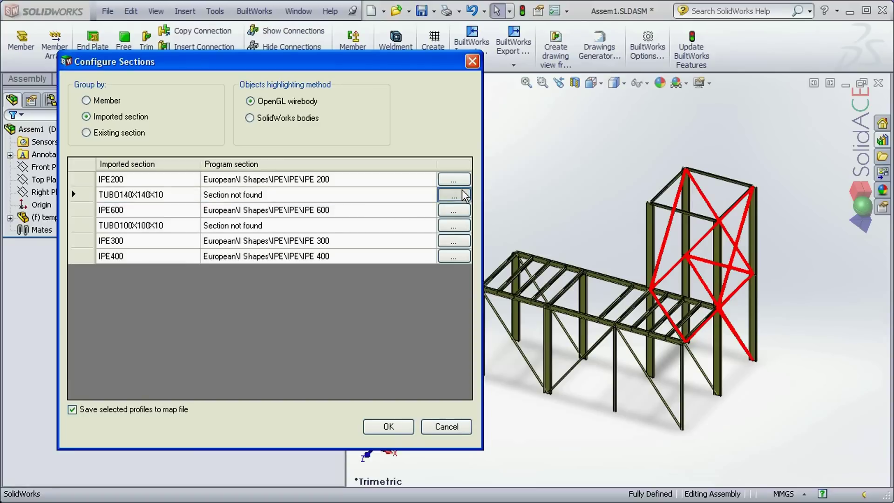
Map TUBO140X140X10 to the European Tubes Square EN 10210 140x140x10.0 database profile.
{"action": "left_click", "coordinate": [464, 196]}
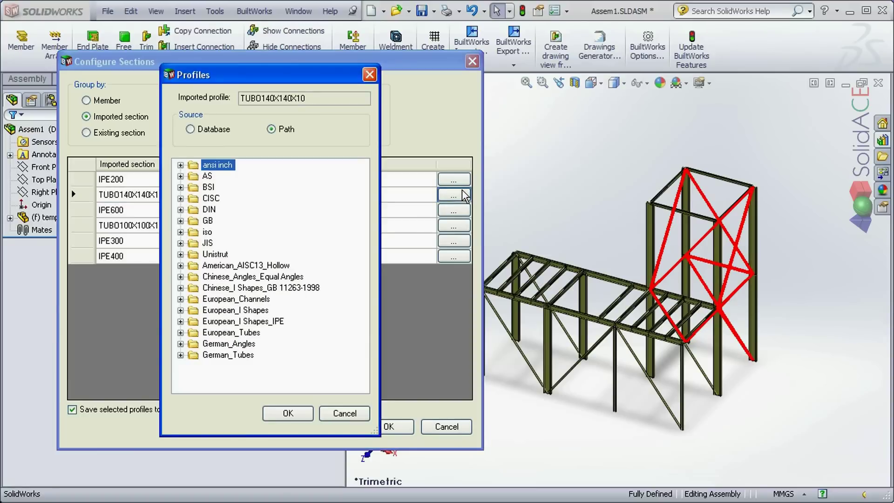
{"action": "left_click_drag", "start_coordinate": [319, 79], "coordinate": [531, 76]}
{"action": "left_click", "coordinate": [405, 126]}
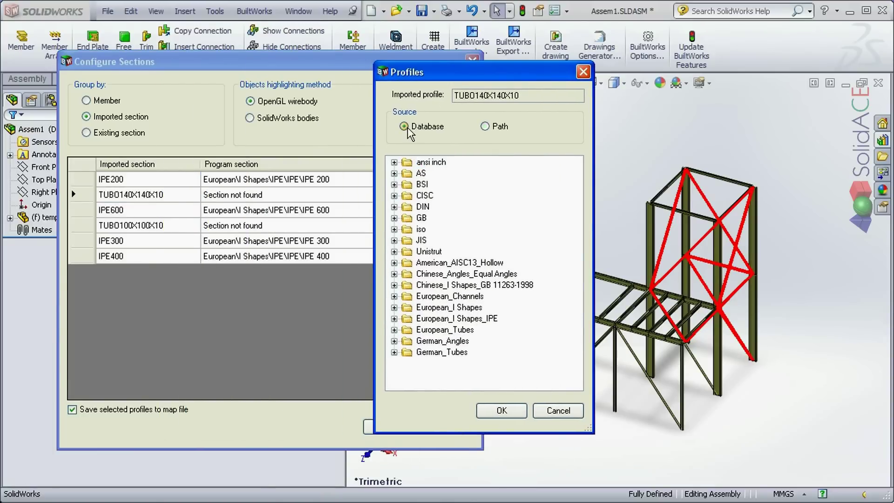
{"action": "left_click", "coordinate": [394, 162]}
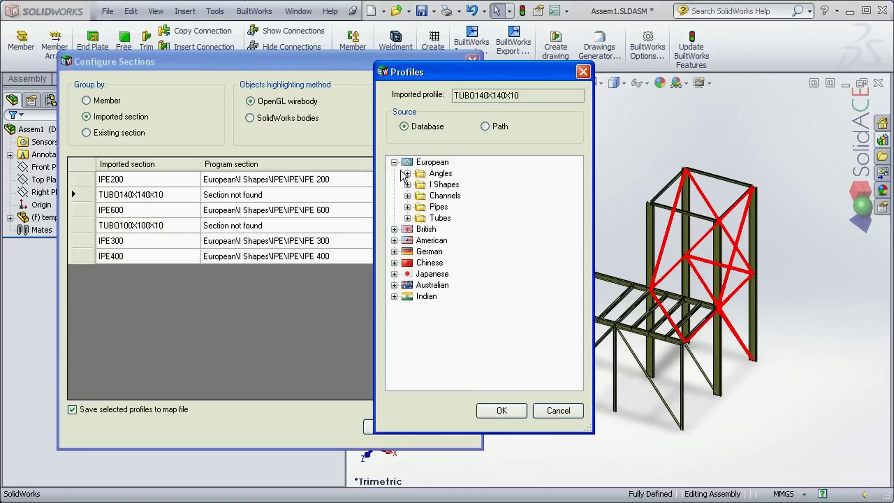
{"action": "left_click", "coordinate": [407, 218]}
{"action": "left_click", "coordinate": [421, 241]}
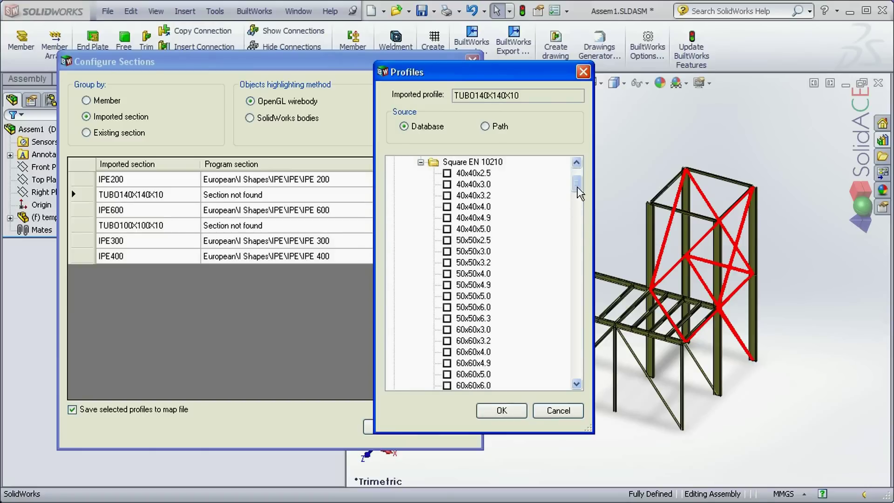
{"action": "left_click_drag", "start_coordinate": [577, 185], "coordinate": [577, 267]}
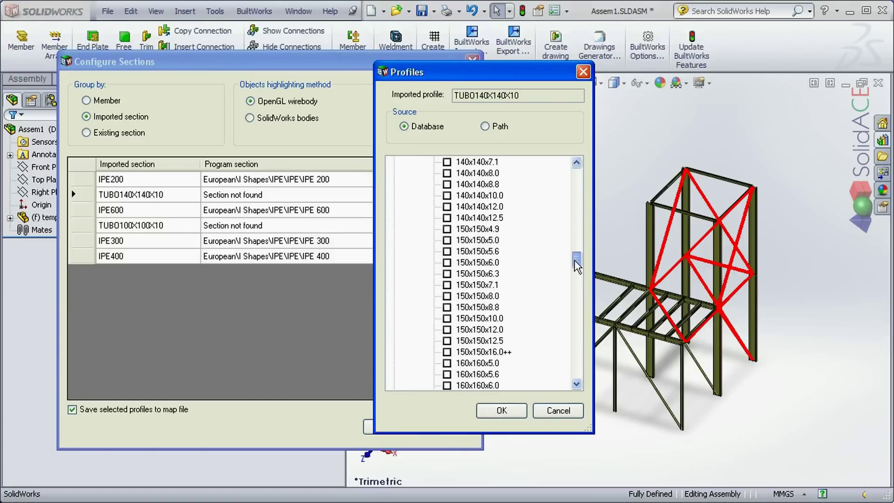
{"action": "left_click", "coordinate": [488, 210]}
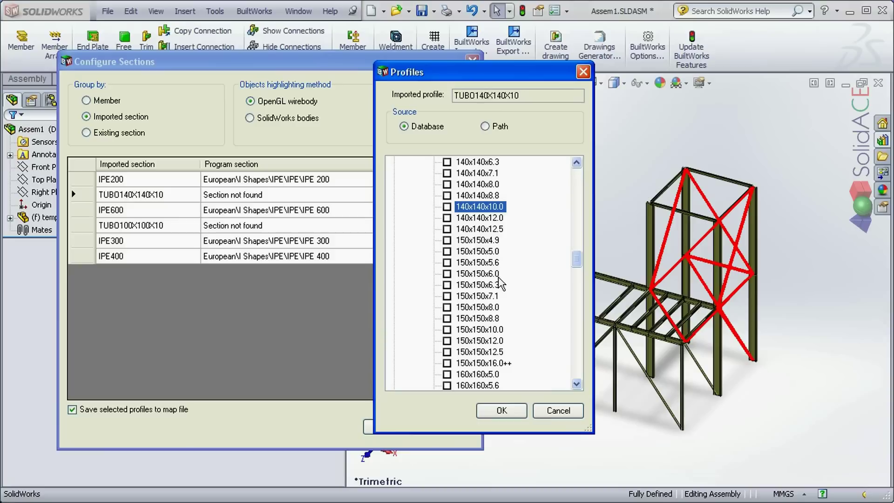
{"action": "left_click", "coordinate": [490, 408]}
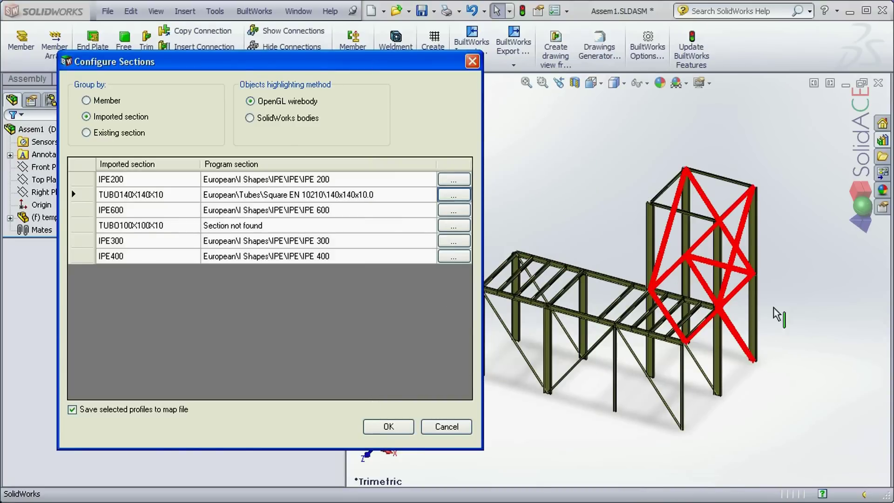
Select the IPE600 row and inspect its columns in the model view.
{"action": "left_click", "coordinate": [88, 210]}
{"action": "scroll", "coordinate": [712, 140], "scroll_direction": "down", "scroll_amount": 8}
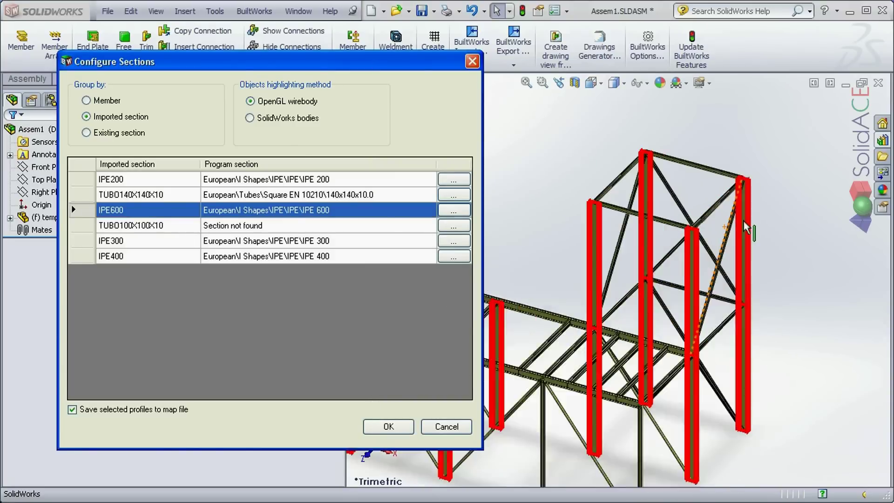
{"action": "scroll", "coordinate": [712, 140], "scroll_direction": "up", "scroll_amount": 8}
{"action": "middle_click_drag", "start_coordinate": [712, 140], "coordinate": [694, 160]}
{"action": "scroll", "coordinate": [694, 160], "scroll_direction": "down", "scroll_amount": 5}
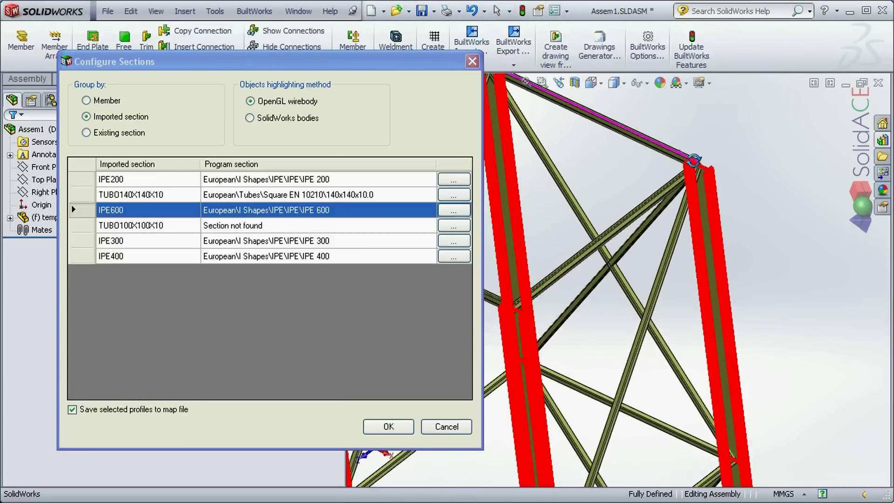
{"action": "scroll", "coordinate": [551, 314], "scroll_direction": "up", "scroll_amount": 10}
{"action": "scroll", "coordinate": [551, 314], "scroll_direction": "down", "scroll_amount": 2}
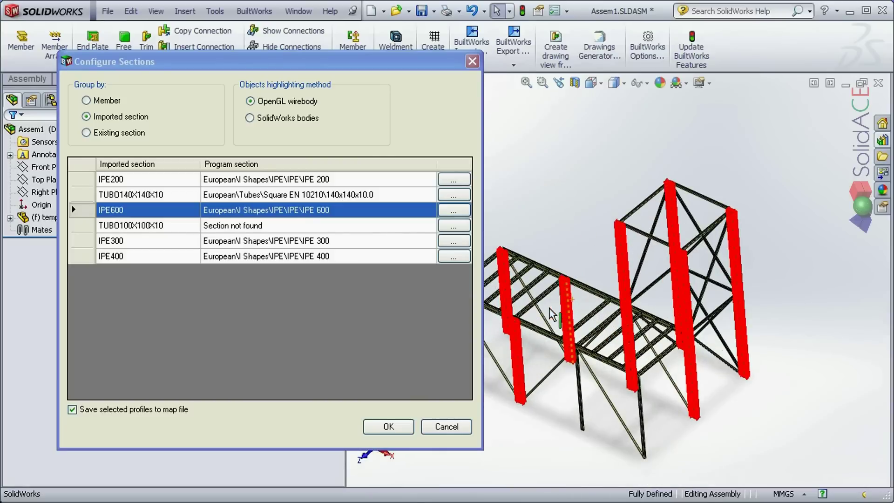
Map TUBO100X100X10 to the BSI Tube (square) RHS100x100x10 profile.
{"action": "left_click", "coordinate": [88, 227]}
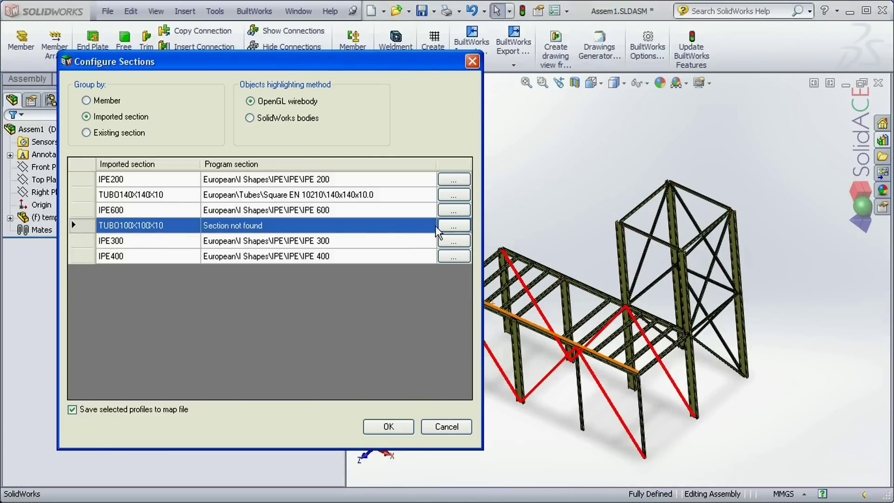
{"action": "left_click", "coordinate": [454, 225]}
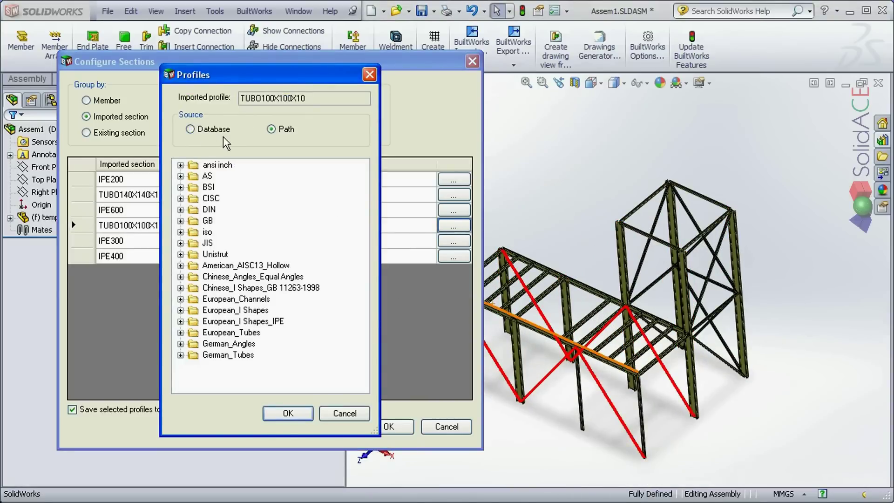
{"action": "left_click_drag", "start_coordinate": [238, 75], "coordinate": [560, 71]}
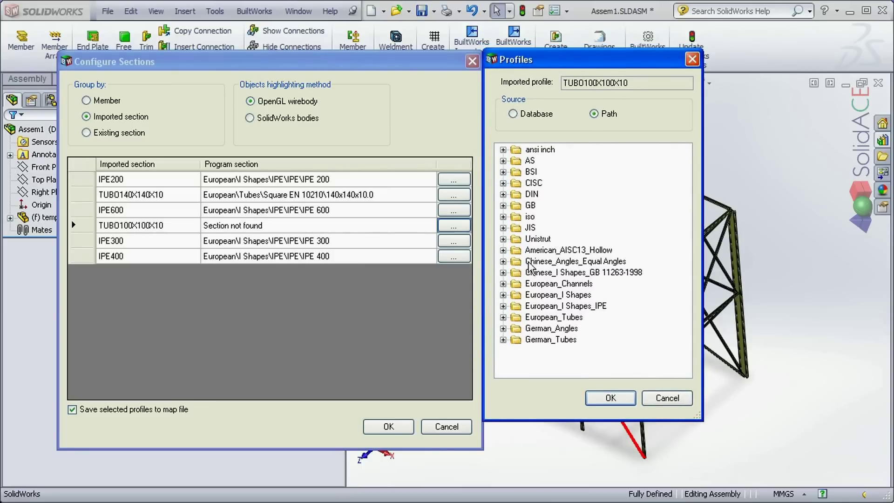
{"action": "left_click", "coordinate": [503, 172]}
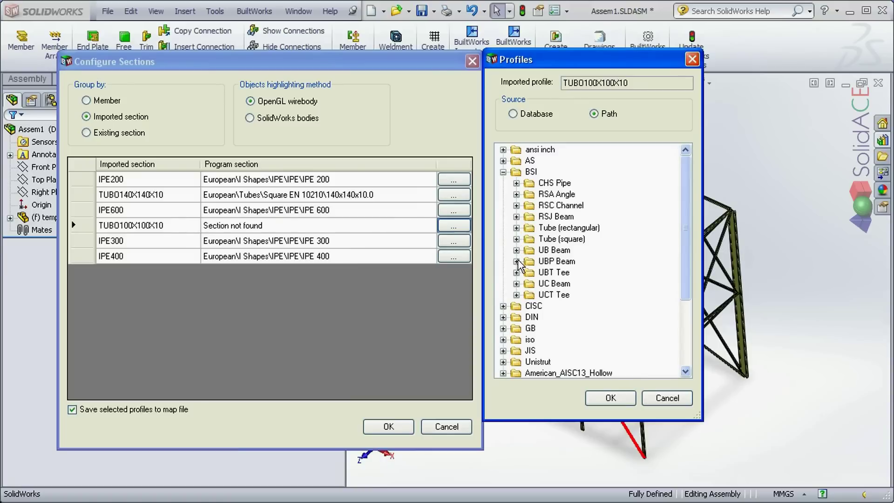
{"action": "left_click", "coordinate": [516, 239]}
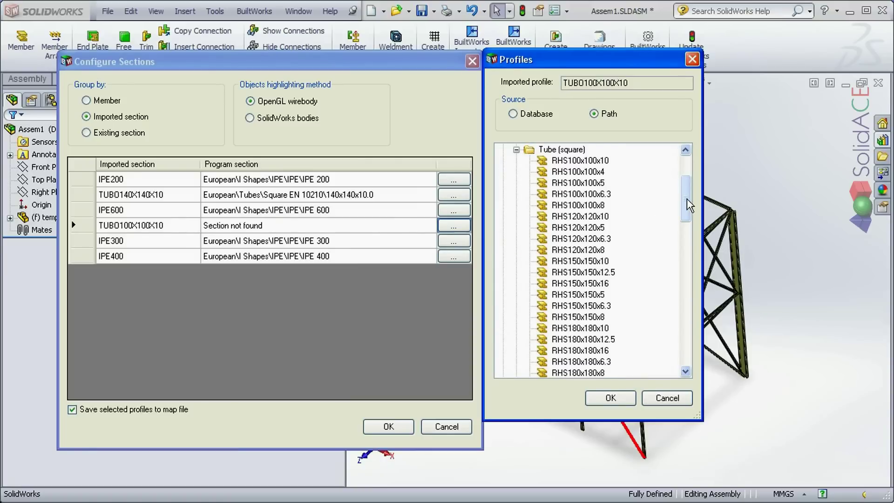
{"action": "mouse_move", "coordinate": [686, 198]}
{"action": "left_mouse_down"}
{"action": "mouse_move", "coordinate": [680, 220]}
{"action": "mouse_move", "coordinate": [680, 207]}
{"action": "left_mouse_up"}
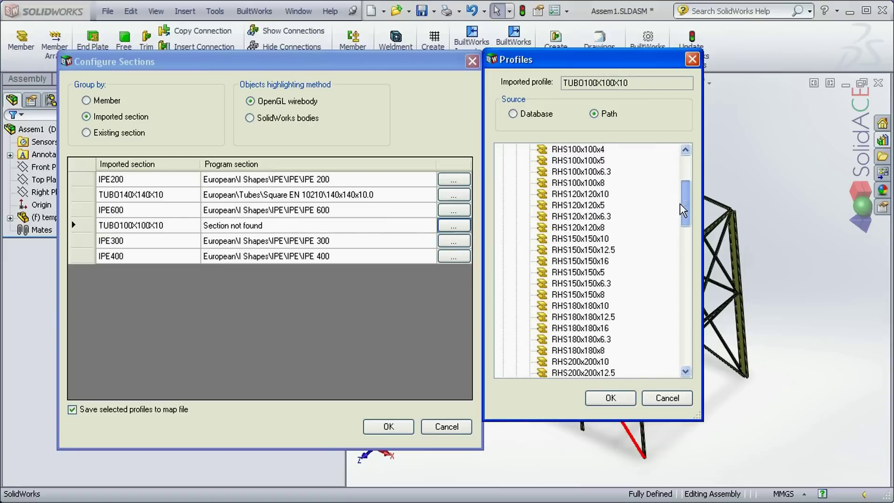
{"action": "scroll", "coordinate": [623, 200], "scroll_direction": "up", "scroll_amount": 1}
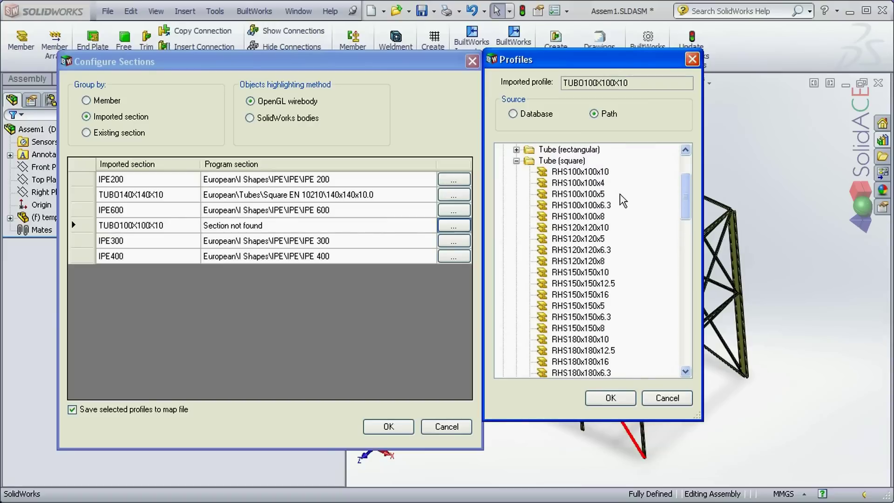
{"action": "left_click", "coordinate": [591, 173]}
{"action": "left_click", "coordinate": [610, 398]}
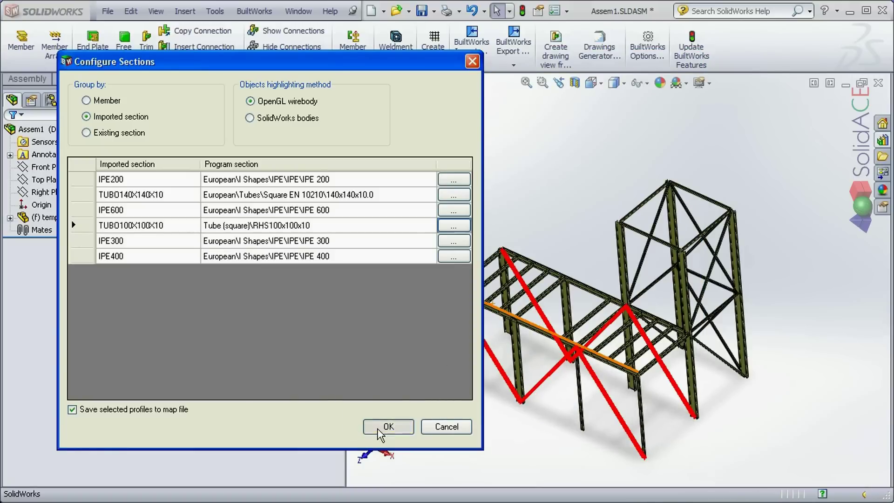
Accept the section mapping so BuiltWorks generates the BW_Member parts.
{"action": "left_click", "coordinate": [391, 425]}
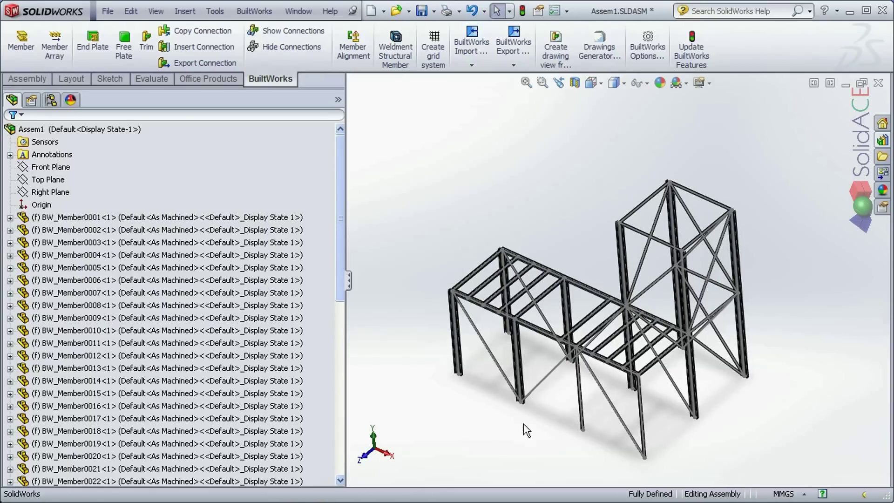
Zoom in on the 8000 mm column BW_Member0040 and edit its structural member feature.
{"action": "middle_click_drag", "start_coordinate": [555, 424], "coordinate": [588, 342]}
{"action": "scroll", "coordinate": [587, 321], "scroll_direction": "down", "scroll_amount": 3}
{"action": "scroll", "coordinate": [605, 261], "scroll_direction": "up", "scroll_amount": 5}
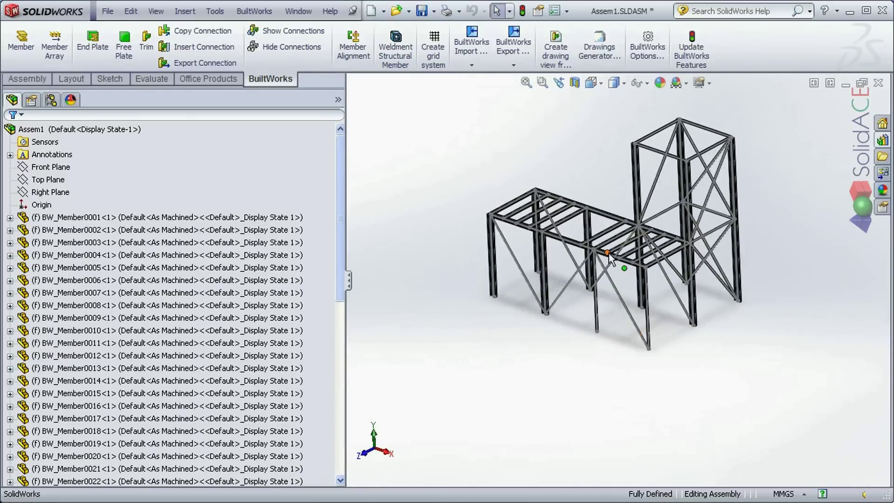
{"action": "scroll", "coordinate": [601, 251], "scroll_direction": "down", "scroll_amount": 5}
{"action": "scroll", "coordinate": [631, 267], "scroll_direction": "up", "scroll_amount": 3}
{"action": "scroll", "coordinate": [627, 221], "scroll_direction": "down", "scroll_amount": 4}
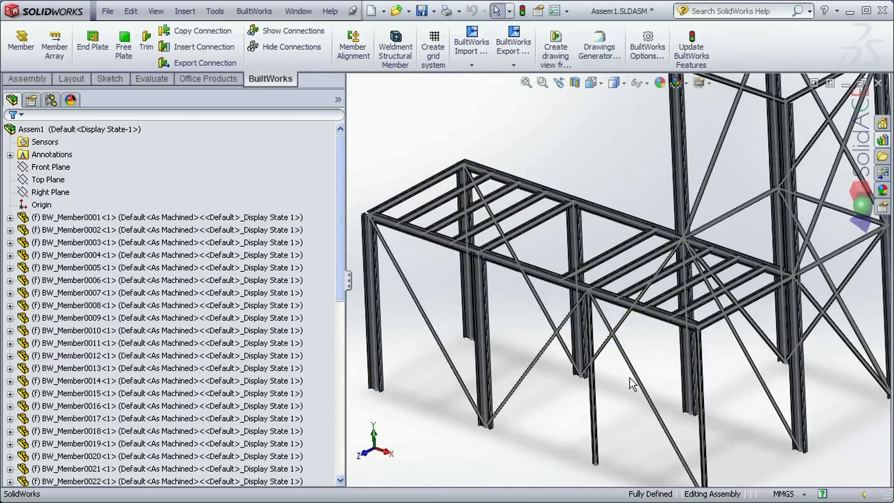
{"action": "scroll", "coordinate": [624, 396], "scroll_direction": "down", "scroll_amount": 3}
{"action": "scroll", "coordinate": [590, 415], "scroll_direction": "down", "scroll_amount": 4}
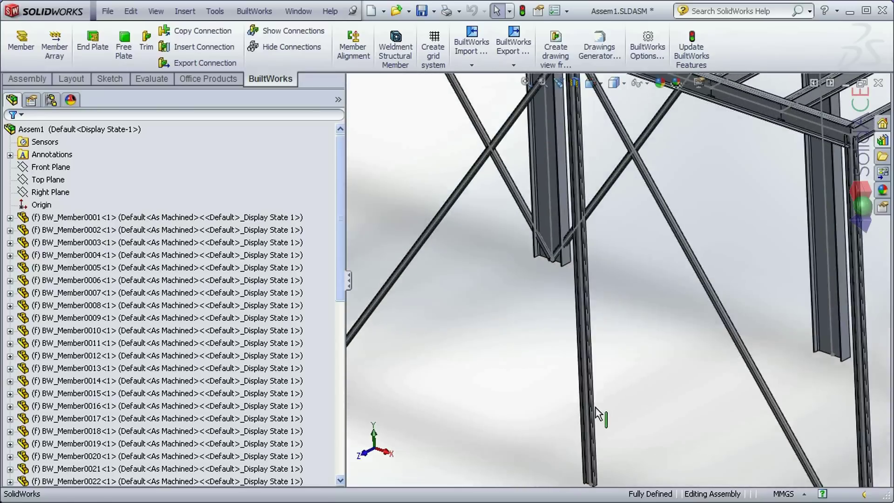
{"action": "left_click", "coordinate": [594, 403]}
{"action": "scroll", "coordinate": [593, 401], "scroll_direction": "down", "scroll_amount": 3}
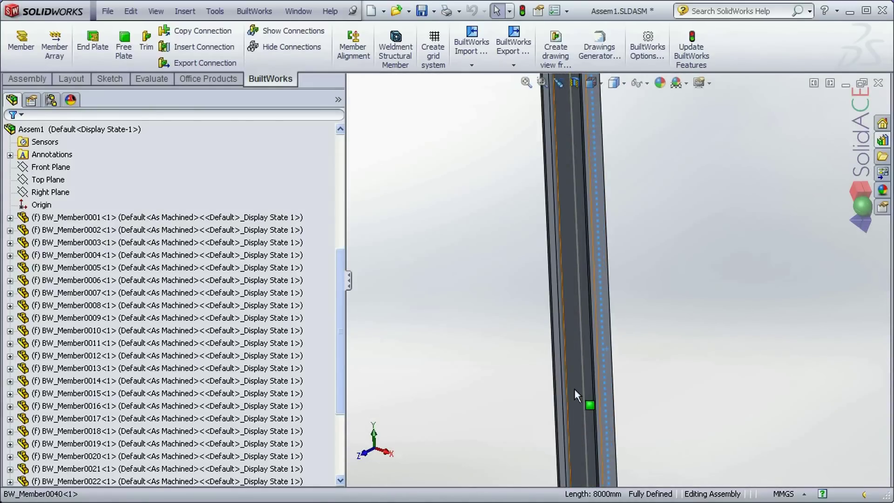
{"action": "right_click", "coordinate": [575, 389]}
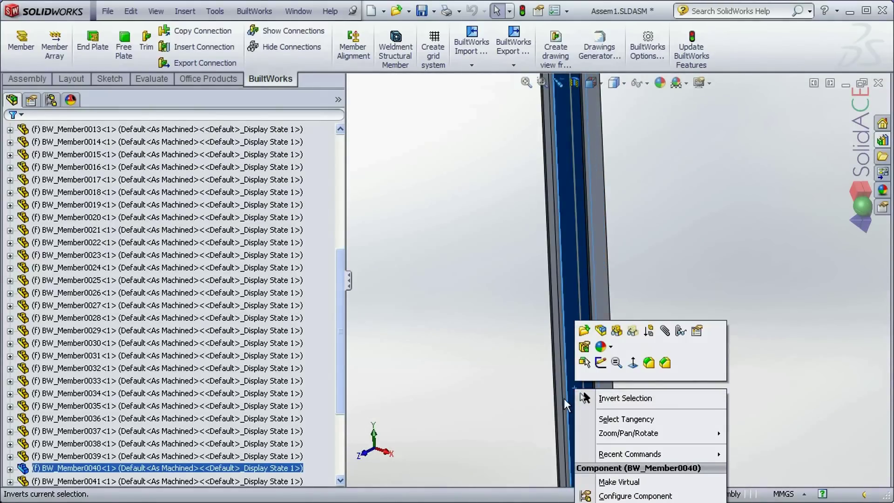
{"action": "left_click", "coordinate": [586, 347]}
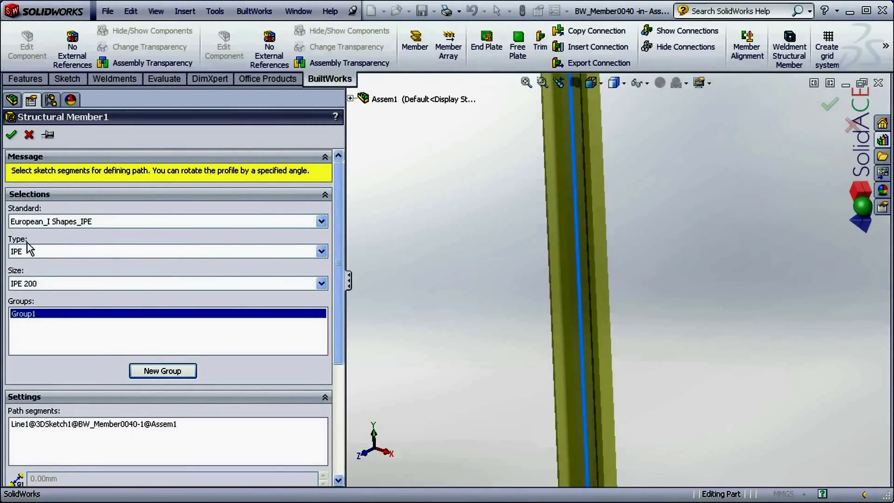
Change Structural Member1's size from IPE 200 to IPE 400 and accept.
{"action": "left_click", "coordinate": [42, 284]}
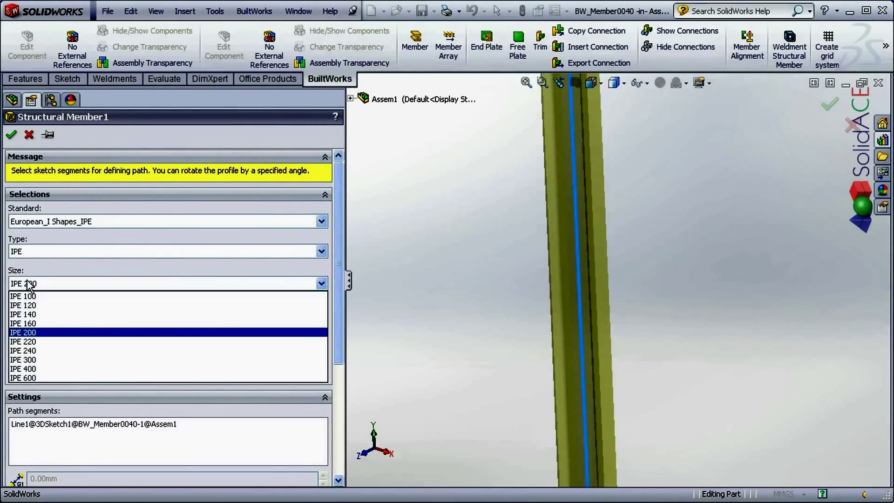
{"action": "left_click", "coordinate": [33, 332]}
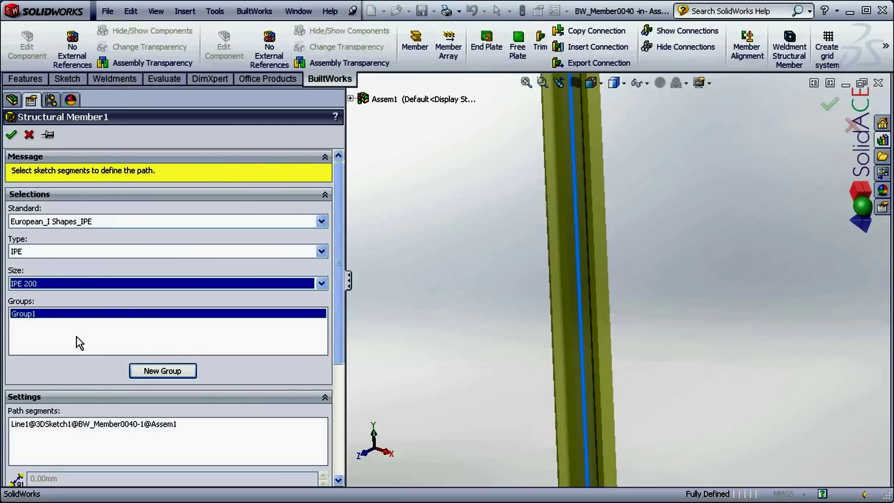
{"action": "left_click", "coordinate": [312, 369]}
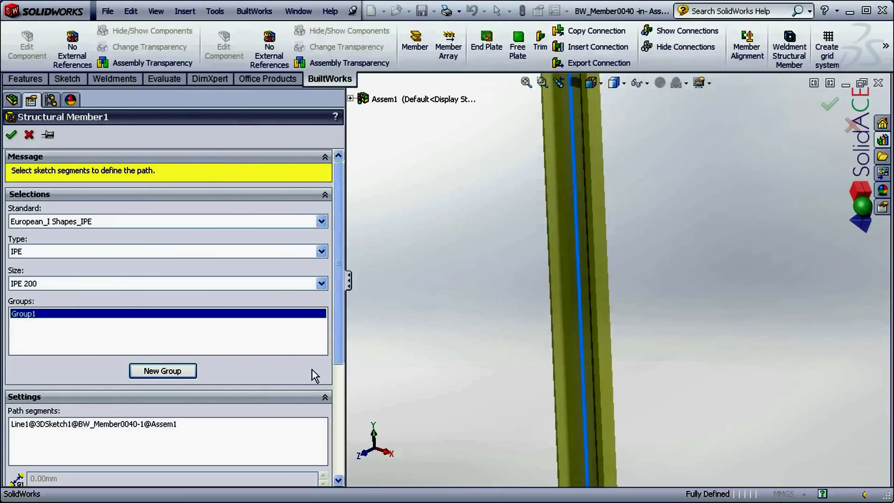
{"action": "left_click", "coordinate": [322, 285]}
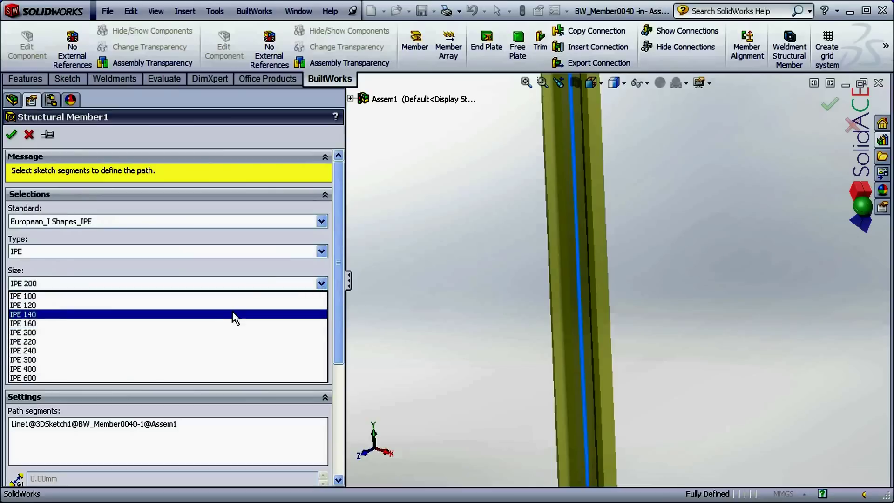
{"action": "left_click", "coordinate": [159, 369]}
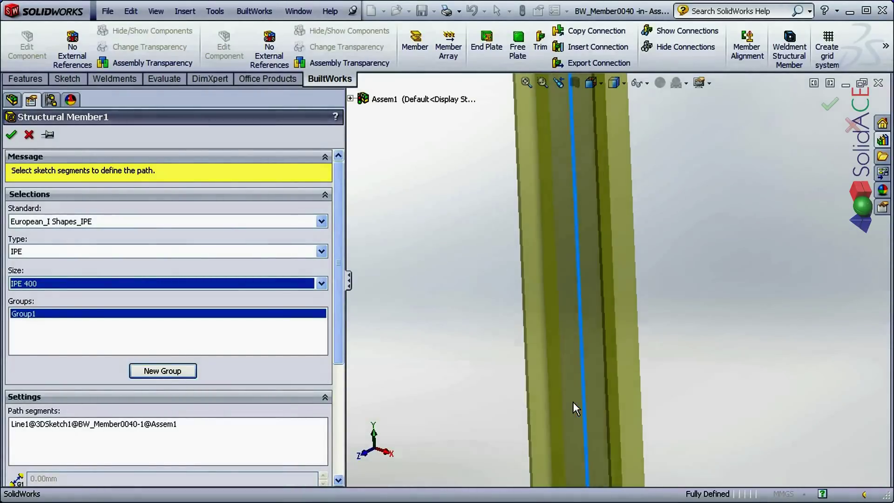
{"action": "left_click", "coordinate": [12, 135]}
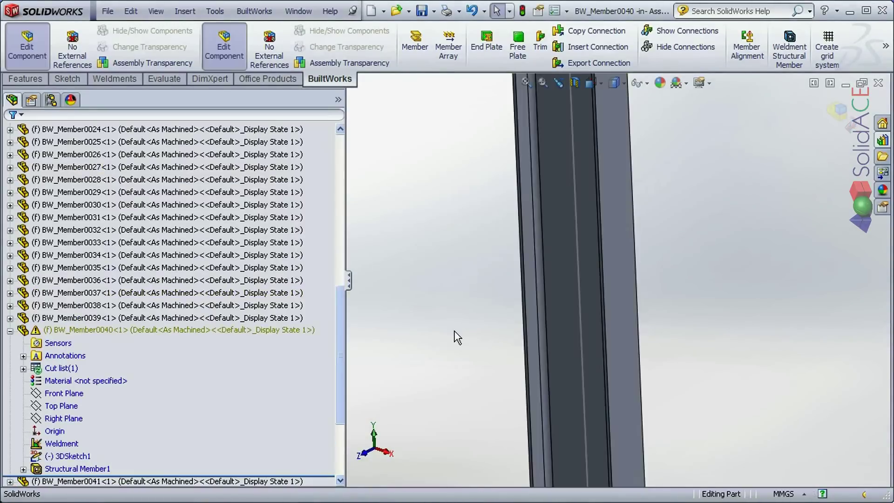
Return to the assembly, check BW_Member0040, zoom to fit and orbit the whole frame.
{"action": "left_click", "coordinate": [839, 111]}
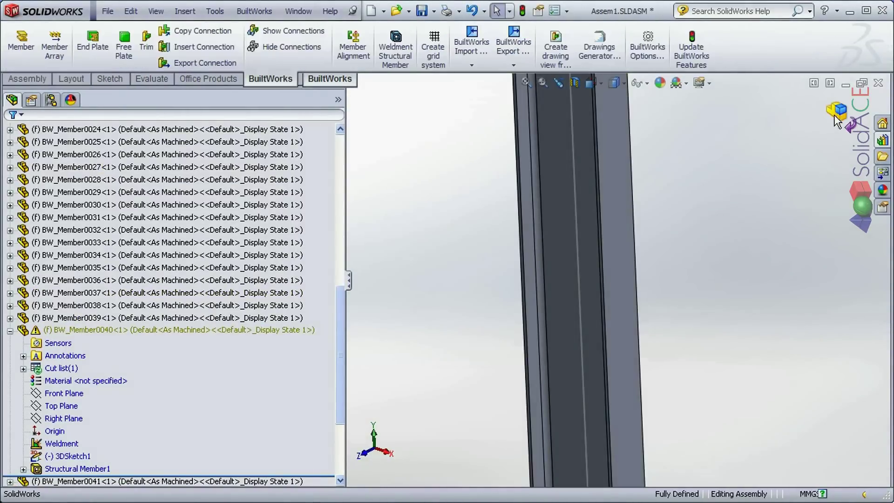
{"action": "left_click", "coordinate": [252, 330]}
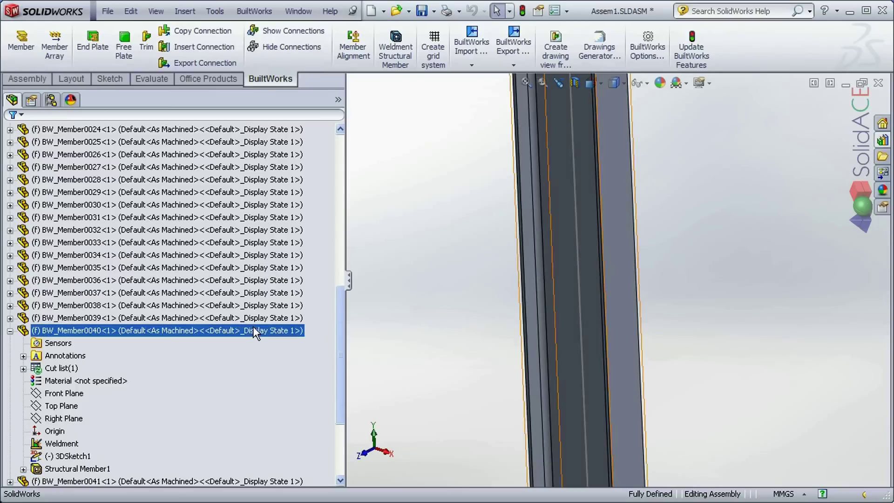
{"action": "left_click", "coordinate": [353, 375]}
{"action": "key", "text": "f"}
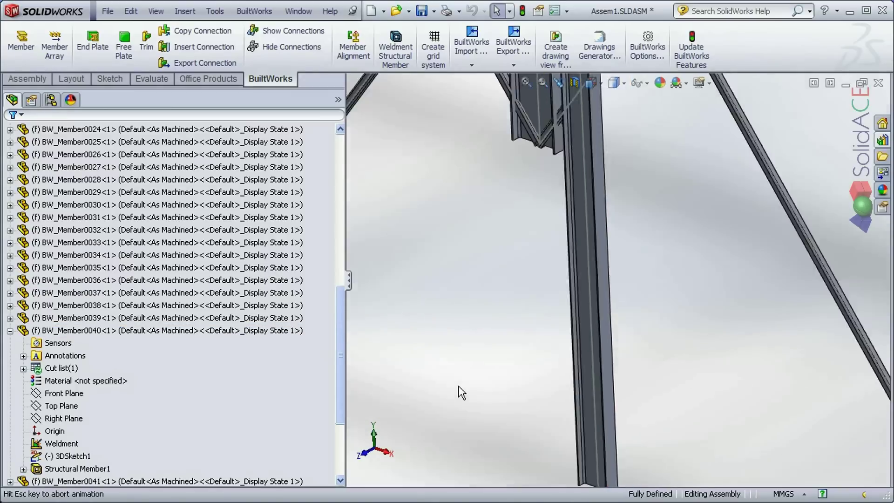
{"action": "middle_click_drag", "start_coordinate": [591, 399], "coordinate": [620, 389]}
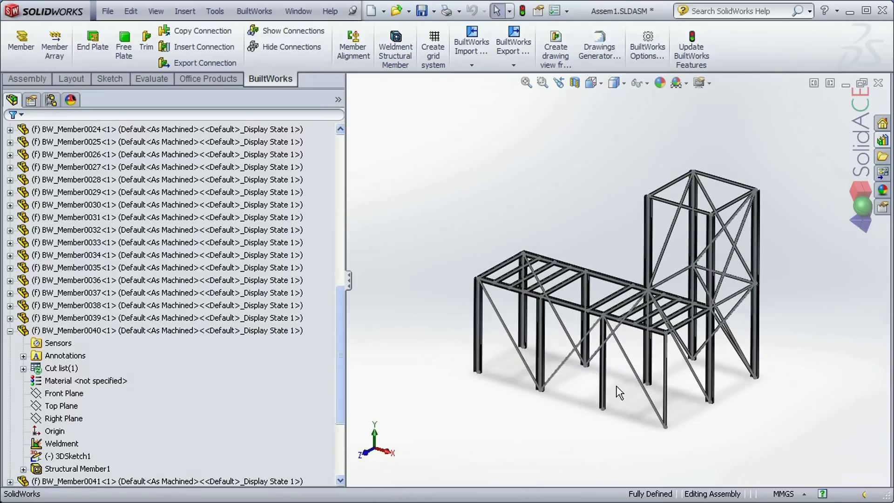
{"action": "middle_click_drag", "start_coordinate": [620, 393], "coordinate": [614, 399]}
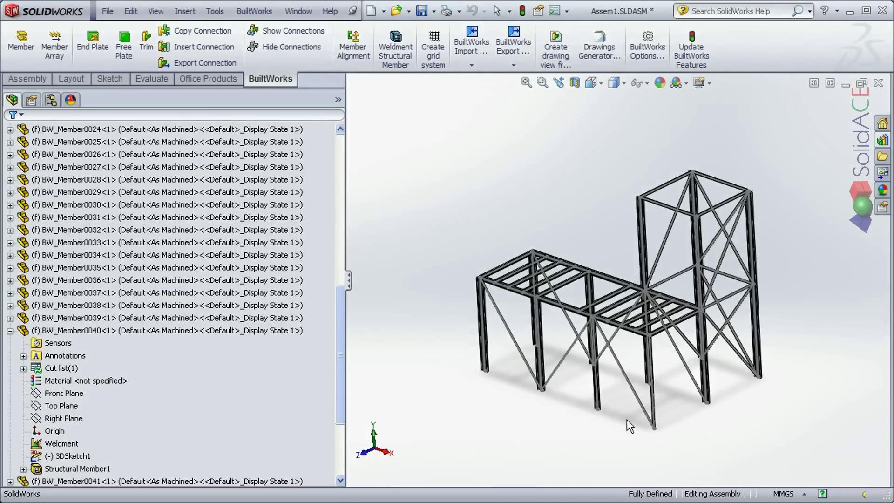
{"action": "middle_click_drag", "start_coordinate": [626, 419], "coordinate": [623, 418]}
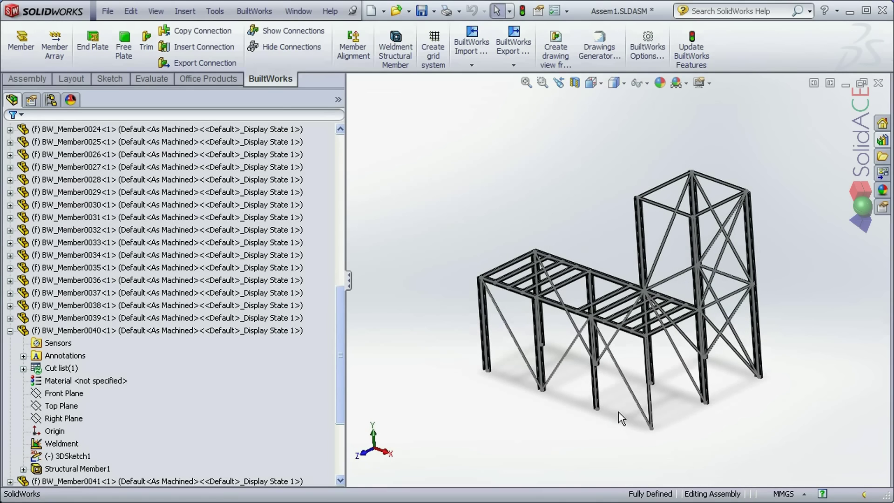